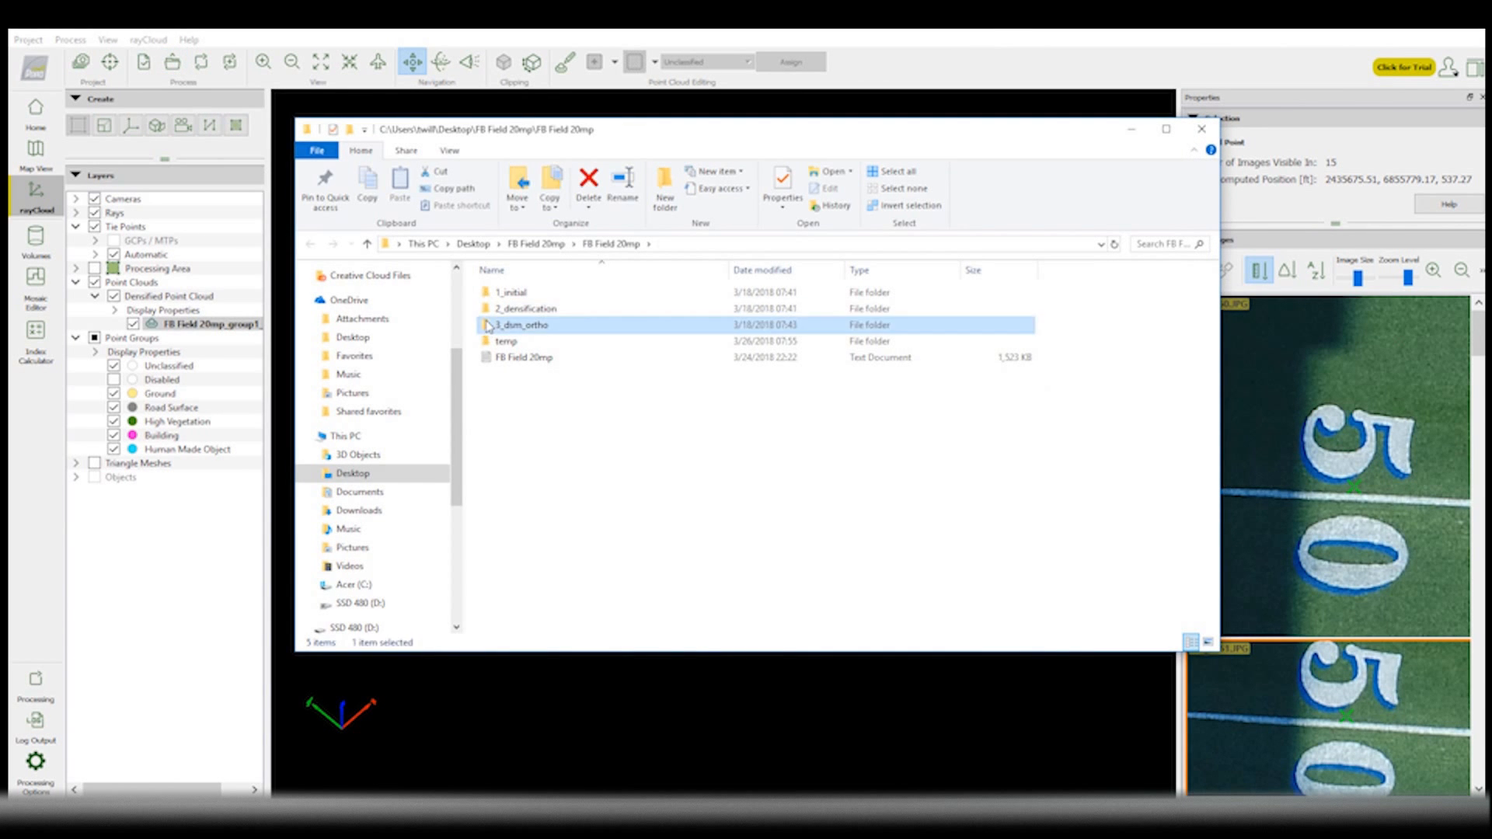
Browse into 3_dsm_ortho/2_mosaic in File Explorer and switch to the QGIS project
double_click(513, 324)
double_click(513, 309)
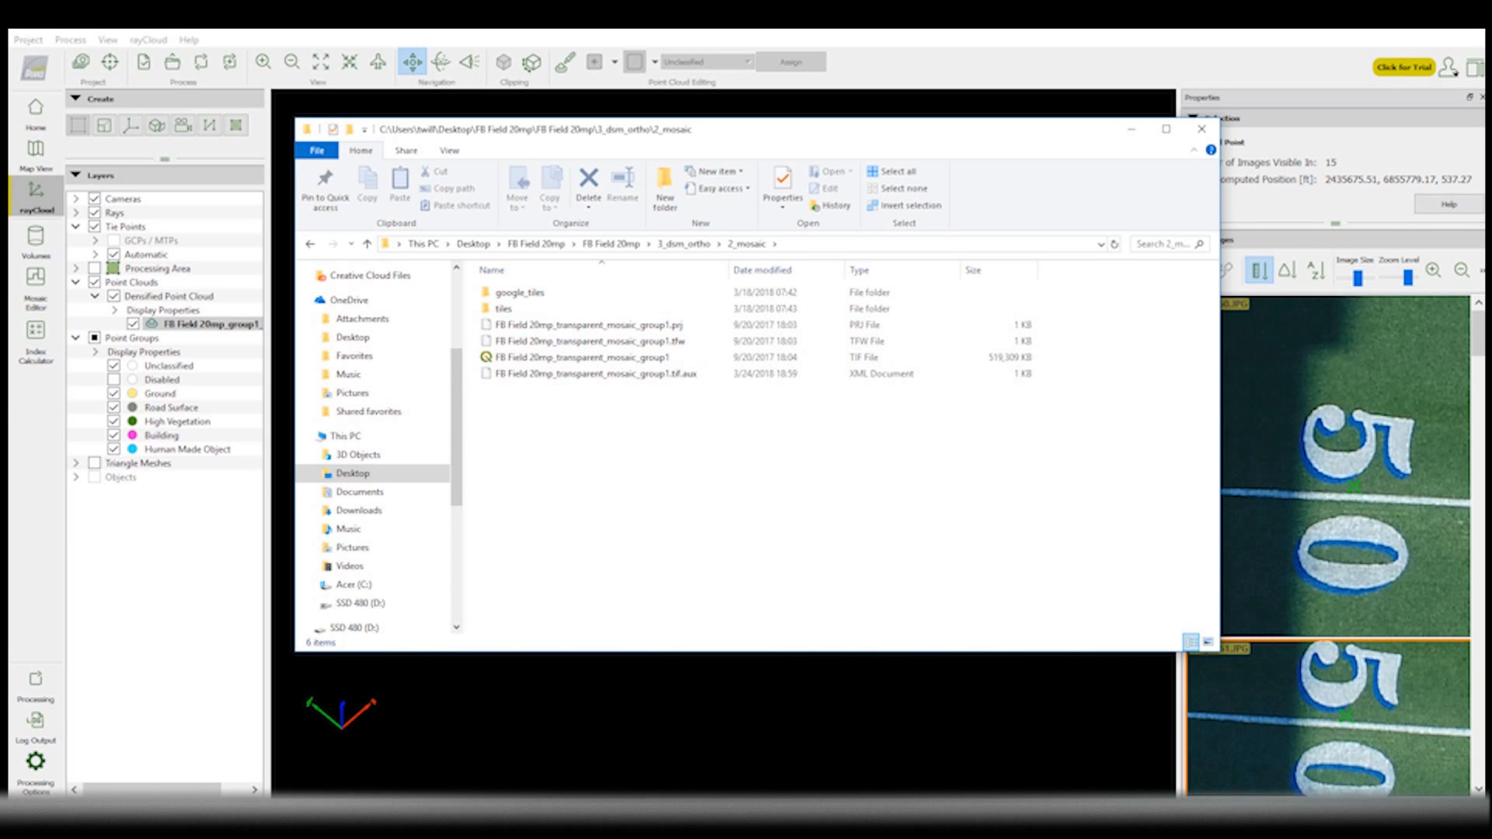
key(alt+Tab)
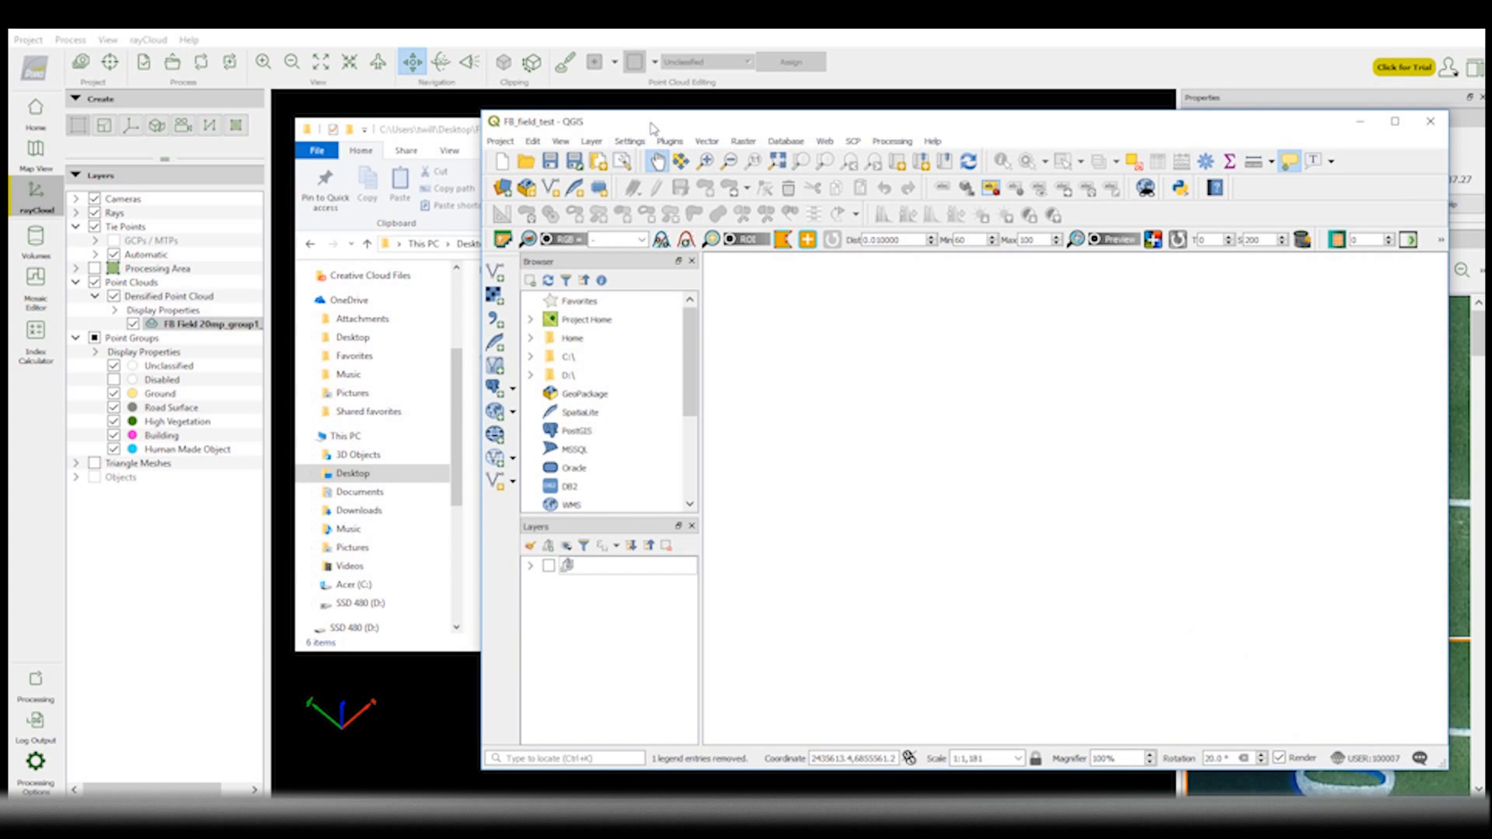
Drag the transparent_mosaic_group1 TIF onto the QGIS canvas and pan onto the football field
drag(653, 125, 441, 129)
click(445, 136)
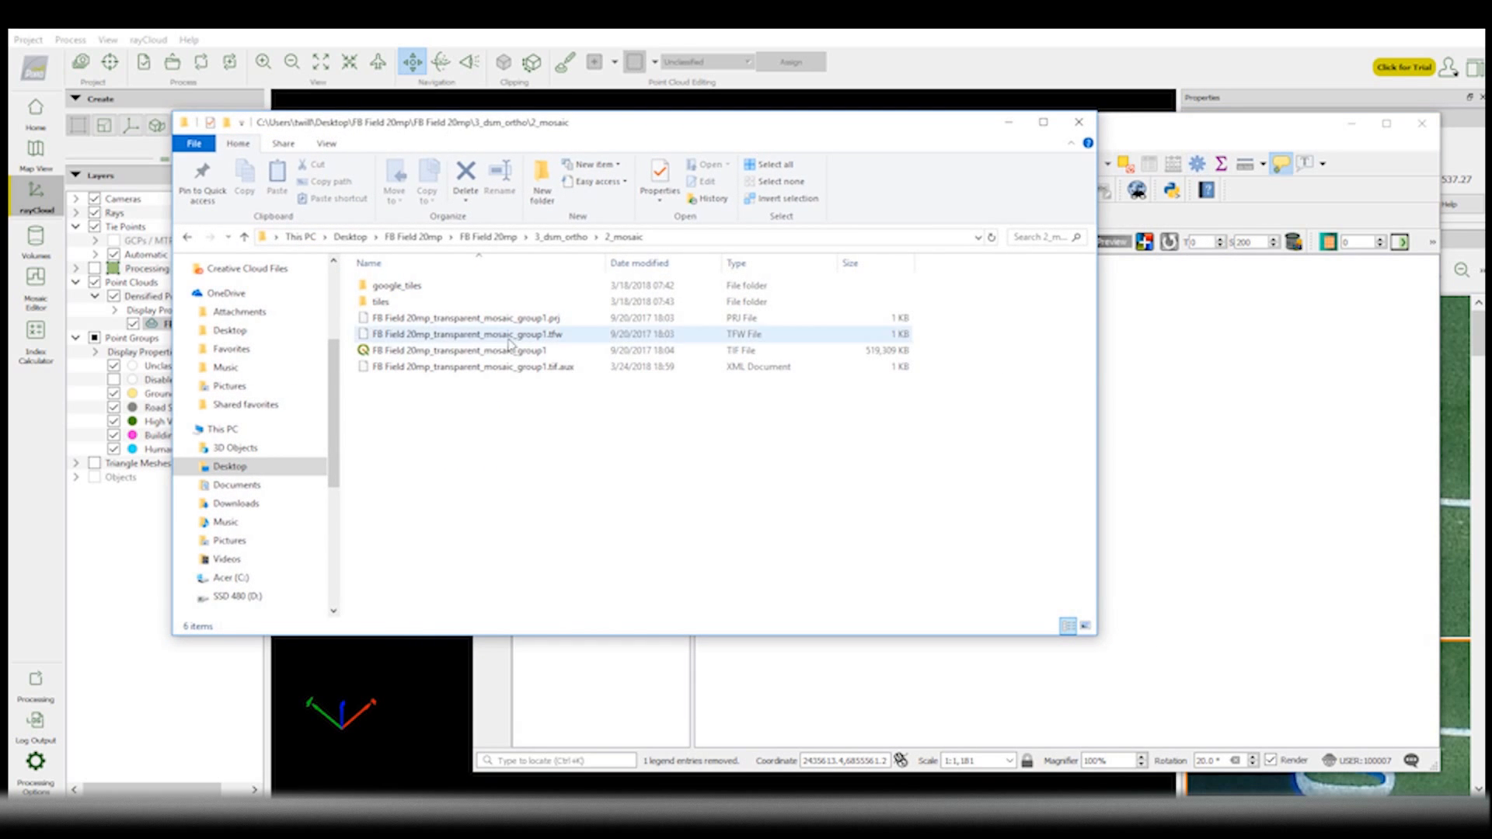
mouse_move(489, 350)
mouse_down()
mouse_move(523, 445)
mouse_move(663, 674)
mouse_up()
click(794, 708)
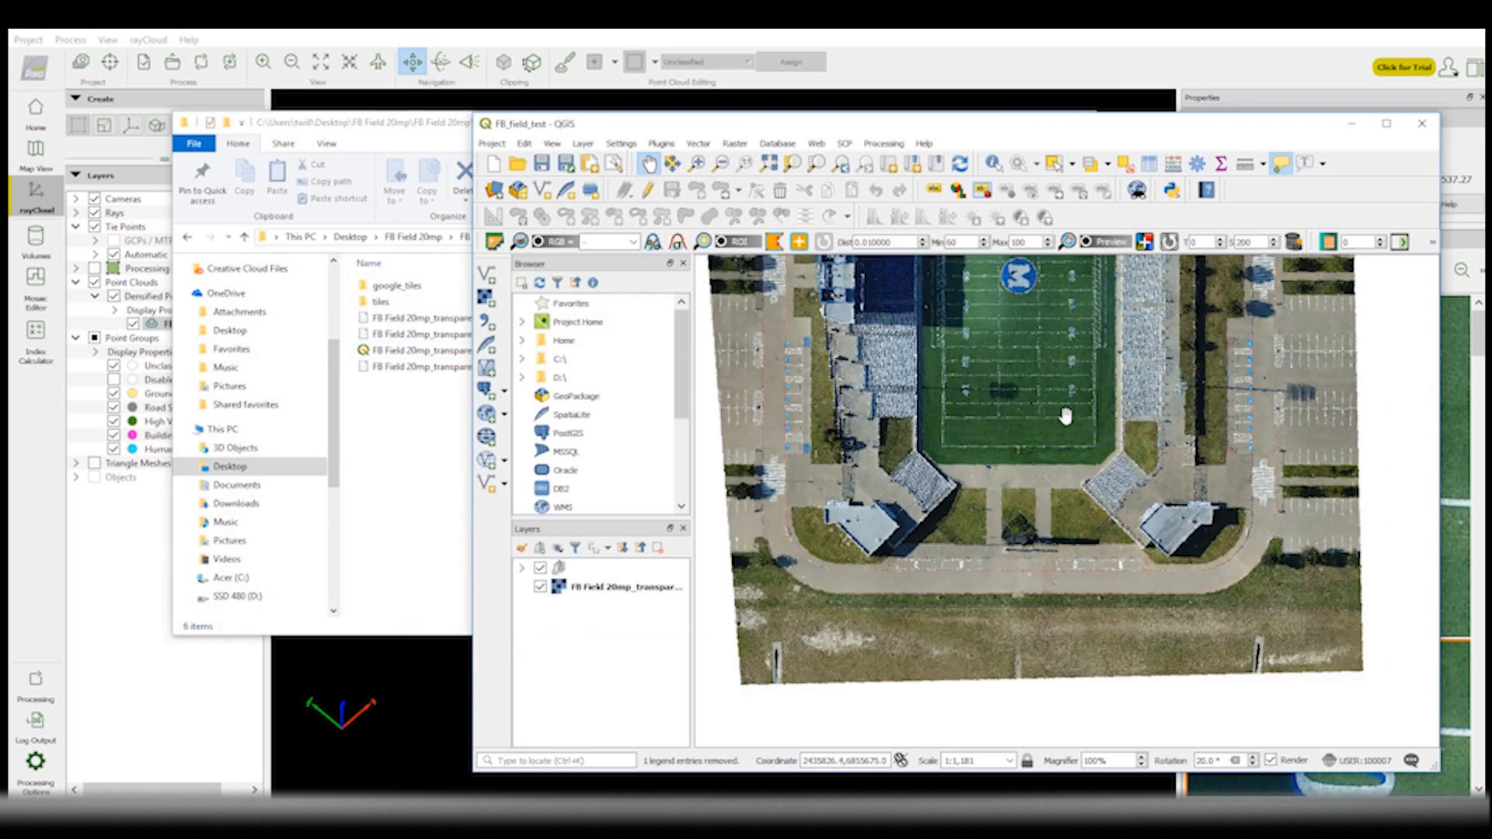
drag(862, 408, 895, 515)
scroll(1009, 510, up, 2)
scroll(1009, 508, up, 1)
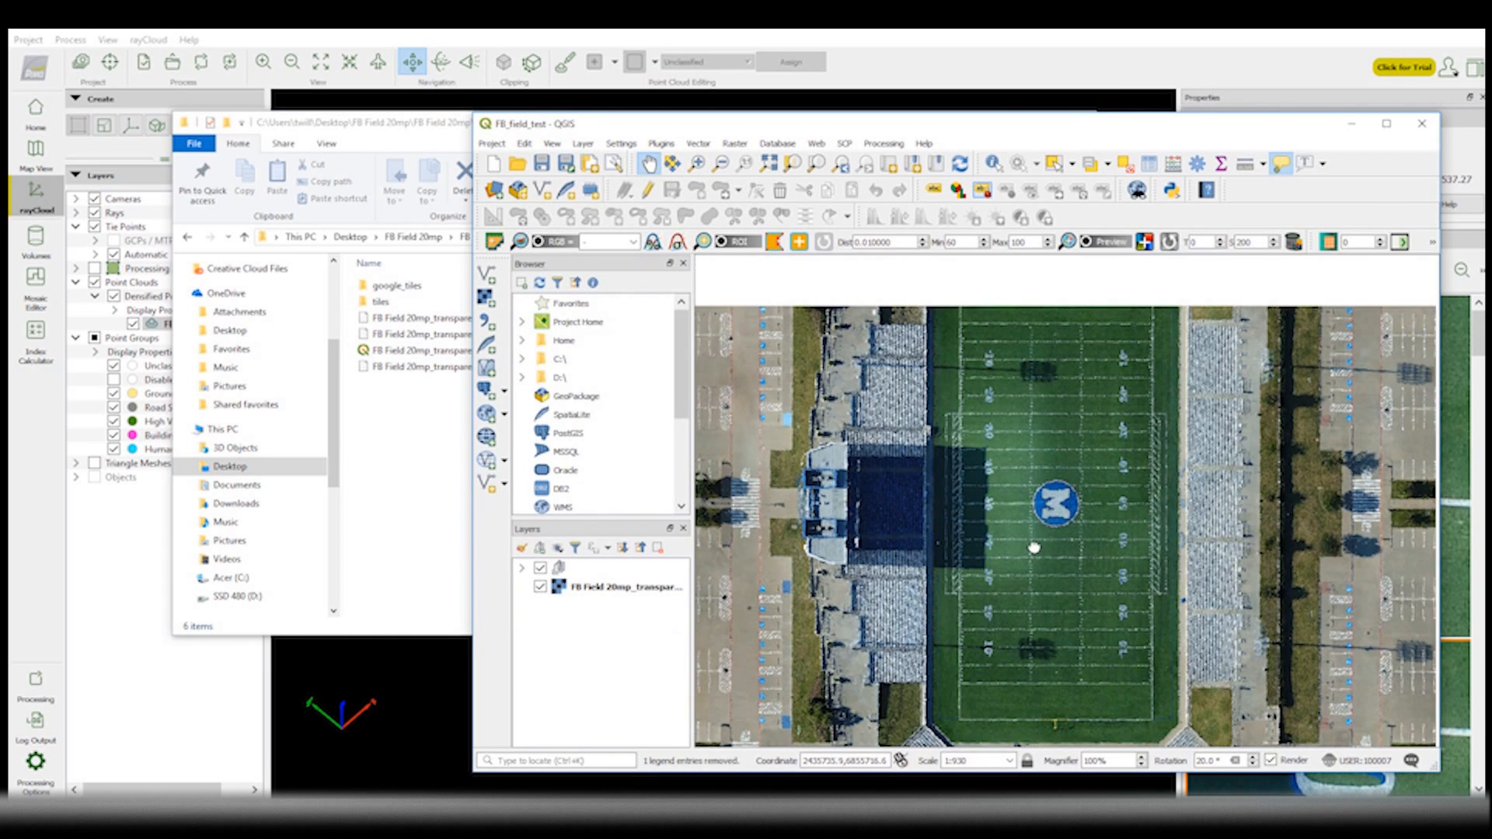
Measure a line from the top goal line to the bottom goal line, reading 300.799 ft
click(1261, 163)
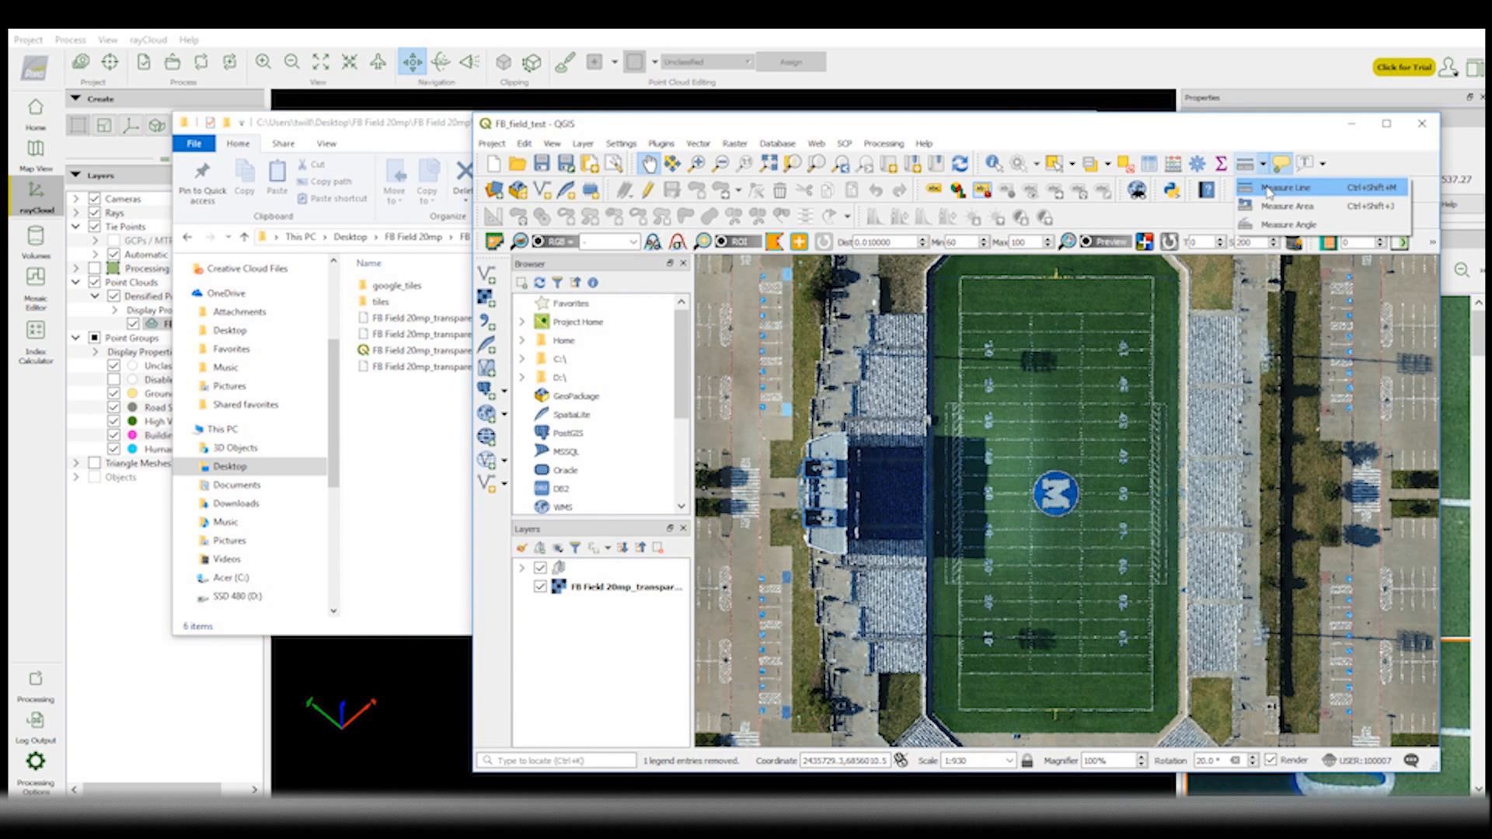
click(1282, 188)
mouse_move(362, 47)
mouse_down()
mouse_move(485, 216)
mouse_move(519, 375)
mouse_up()
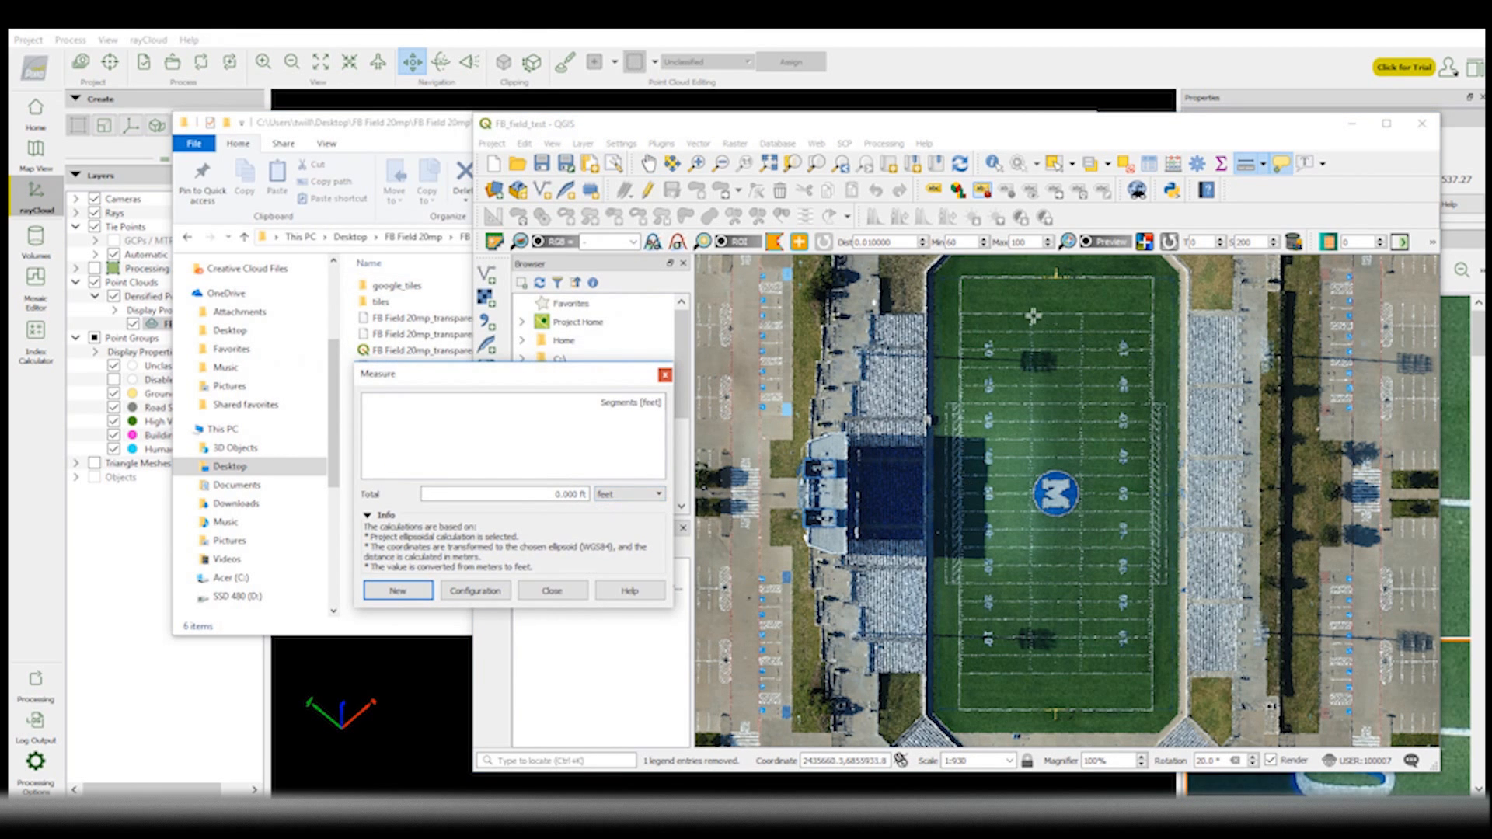
scroll(1034, 317, up, 1)
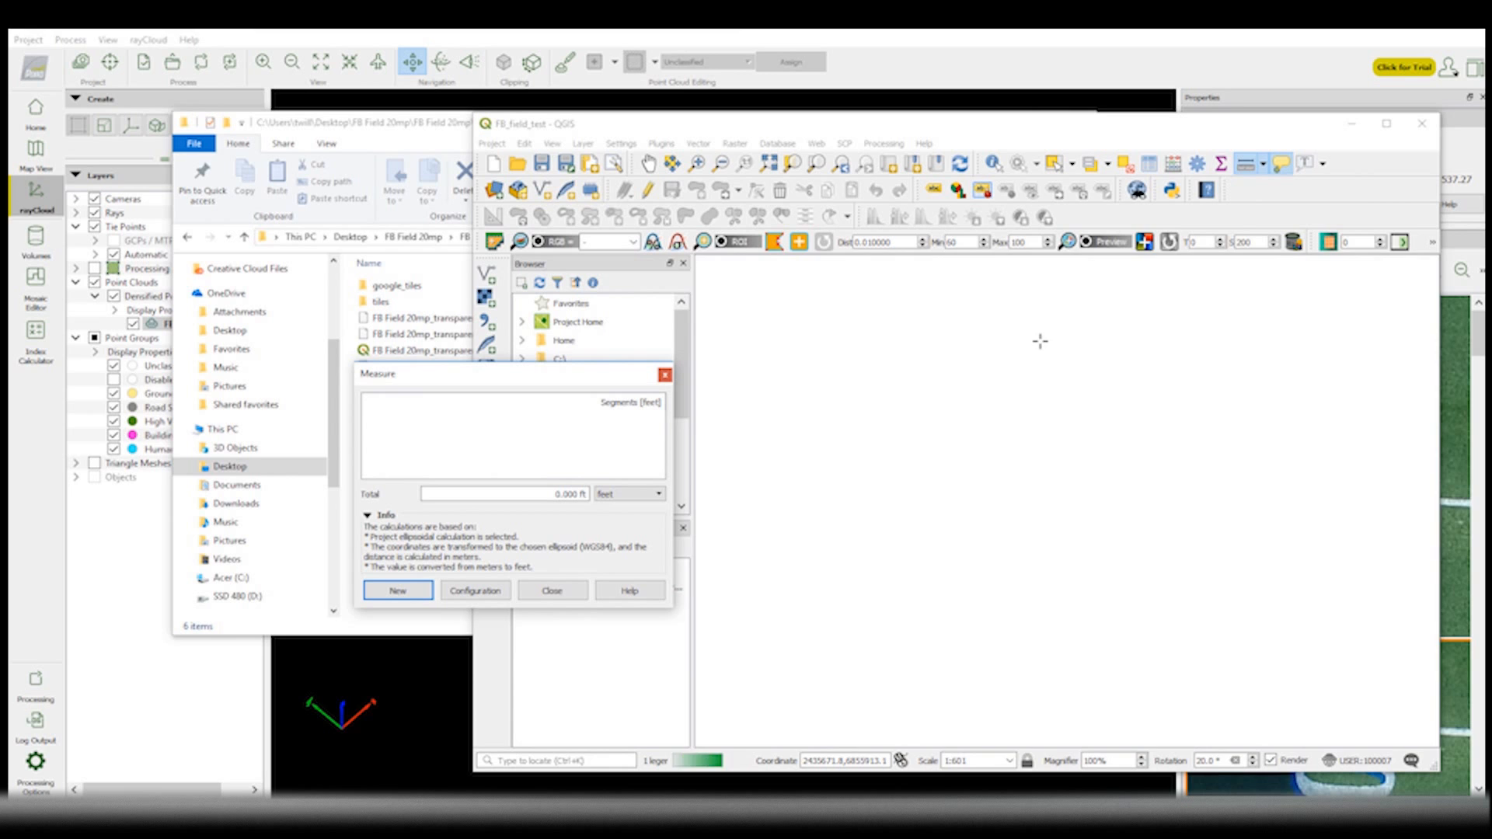
scroll(1040, 341, up, 2)
scroll(1039, 340, up, 1)
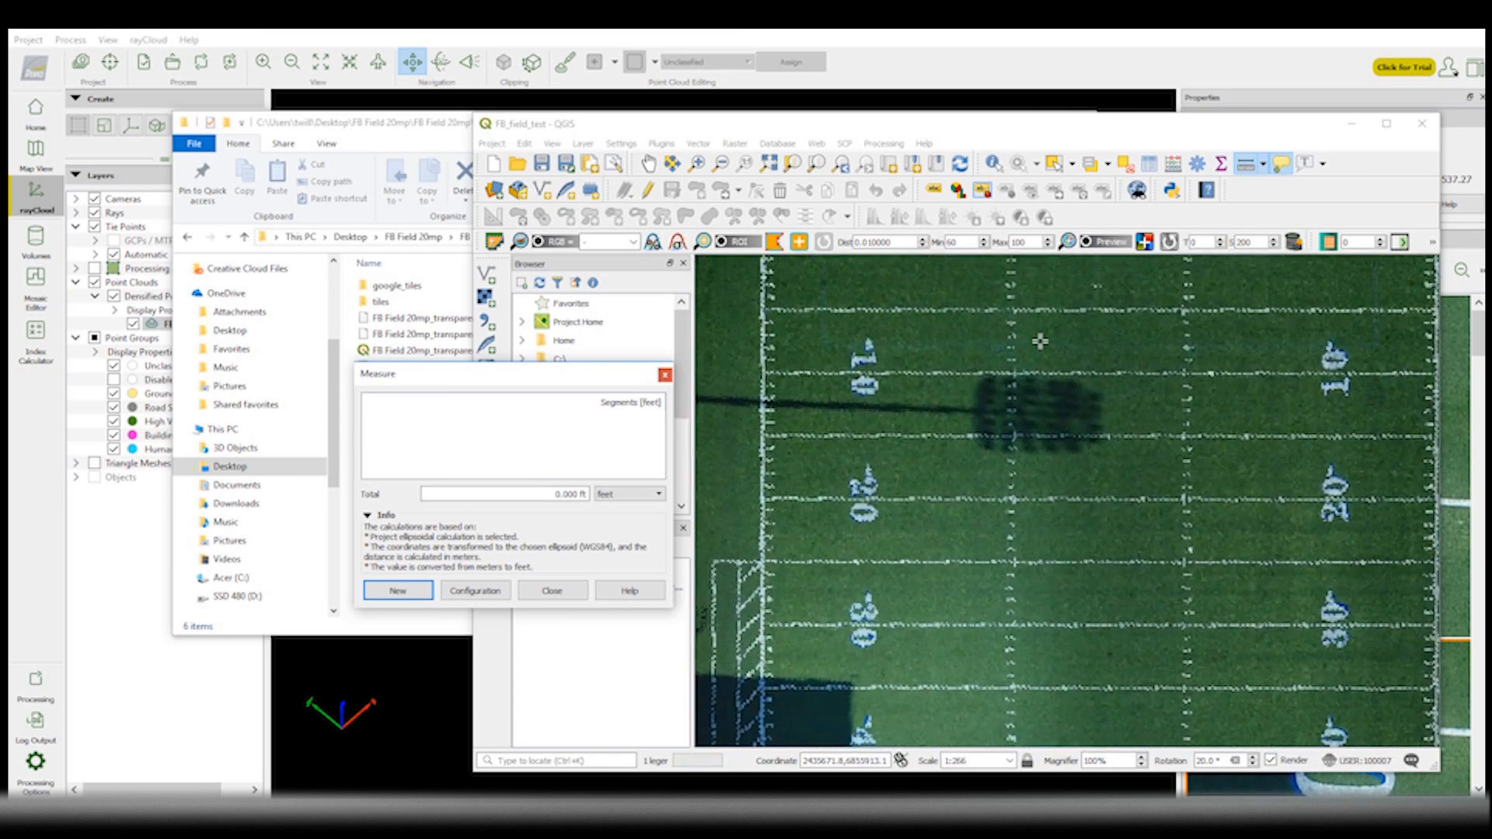
scroll(1006, 307, up, 1)
click(1008, 287)
scroll(1011, 350, up, 1)
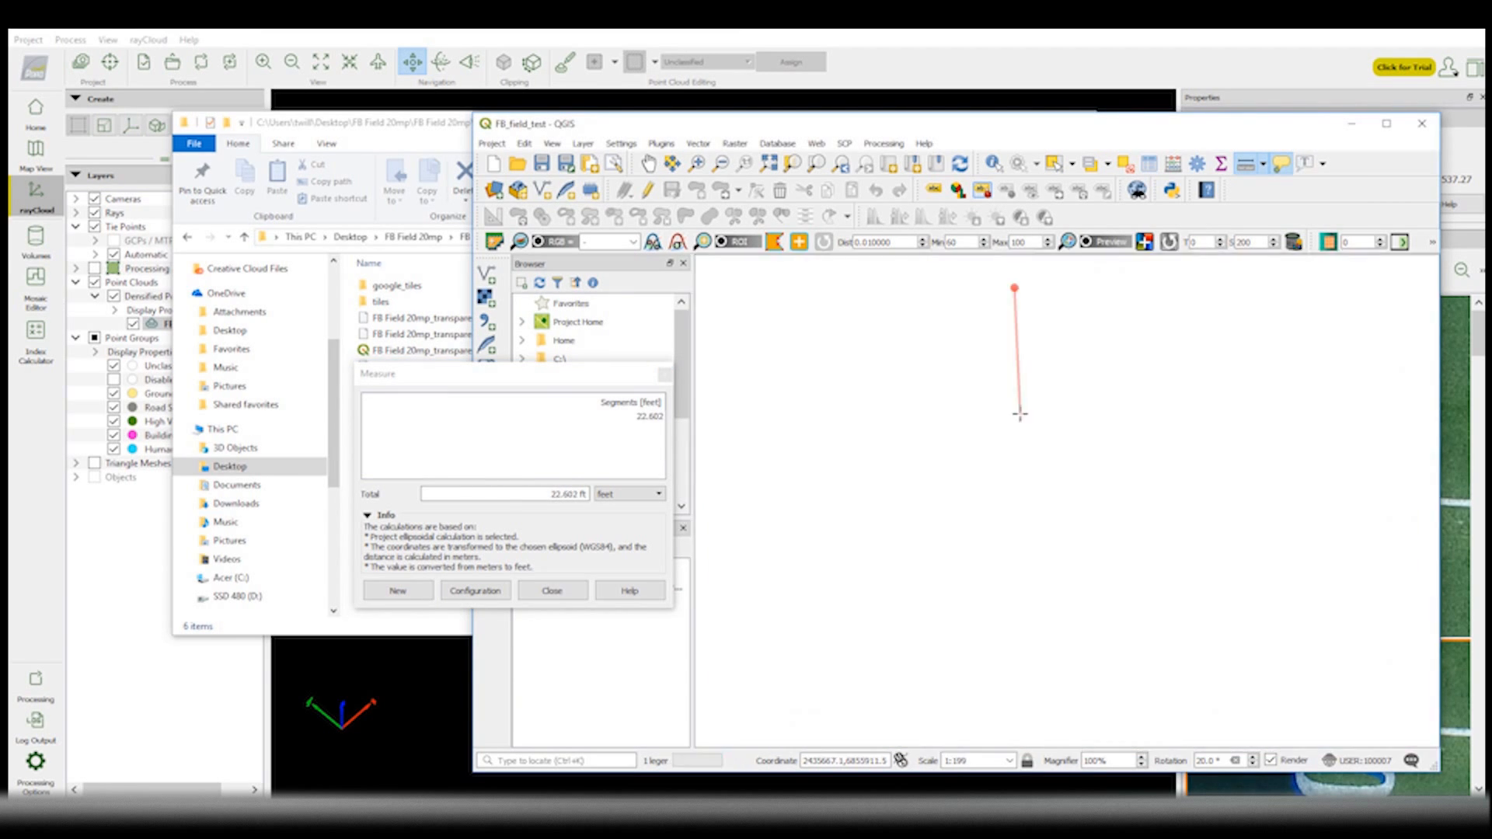
scroll(1006, 662, down, 1)
scroll(1003, 491, down, 1)
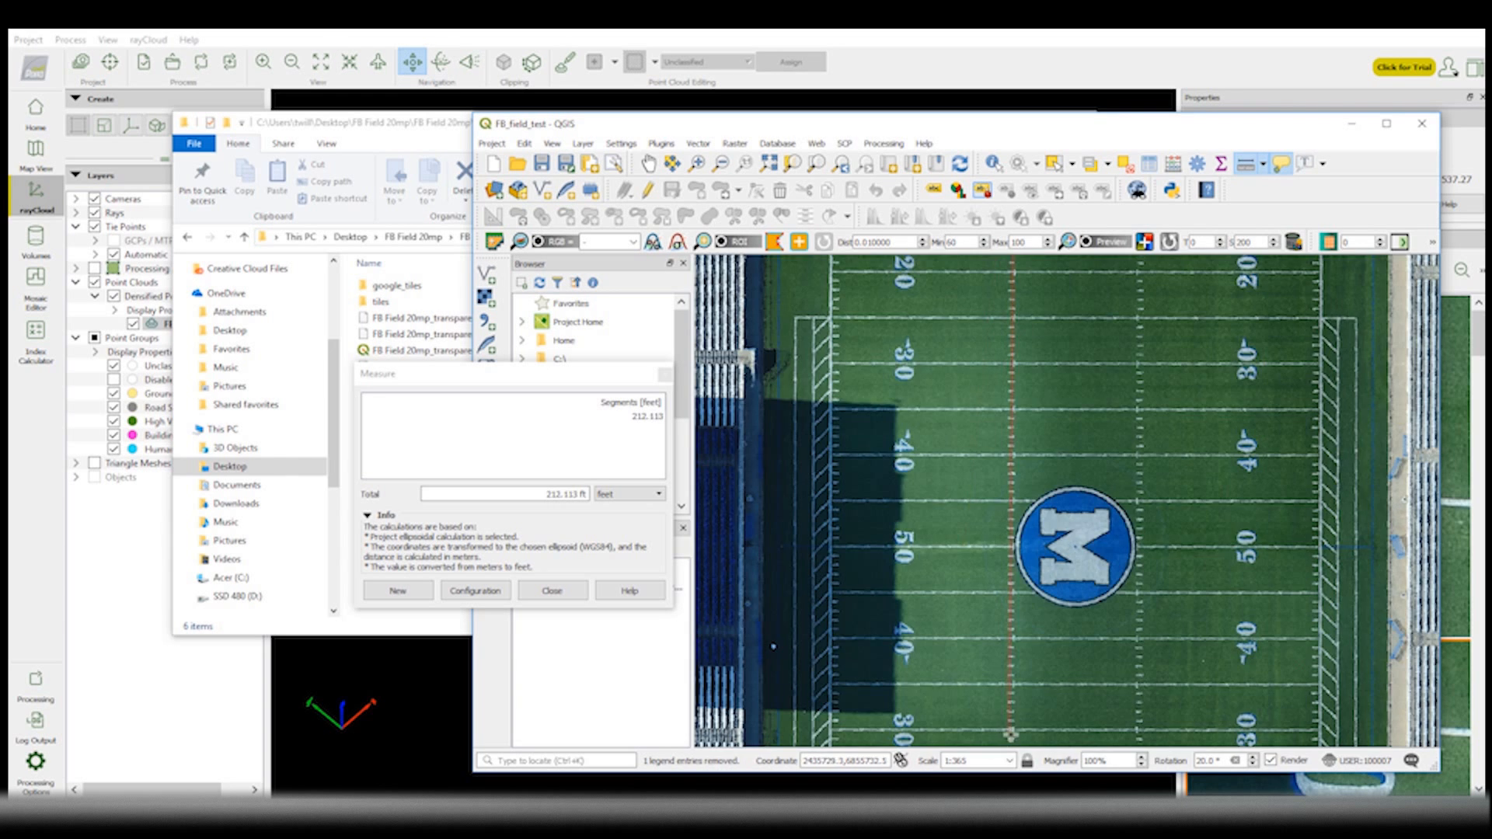
scroll(993, 712, up, 1)
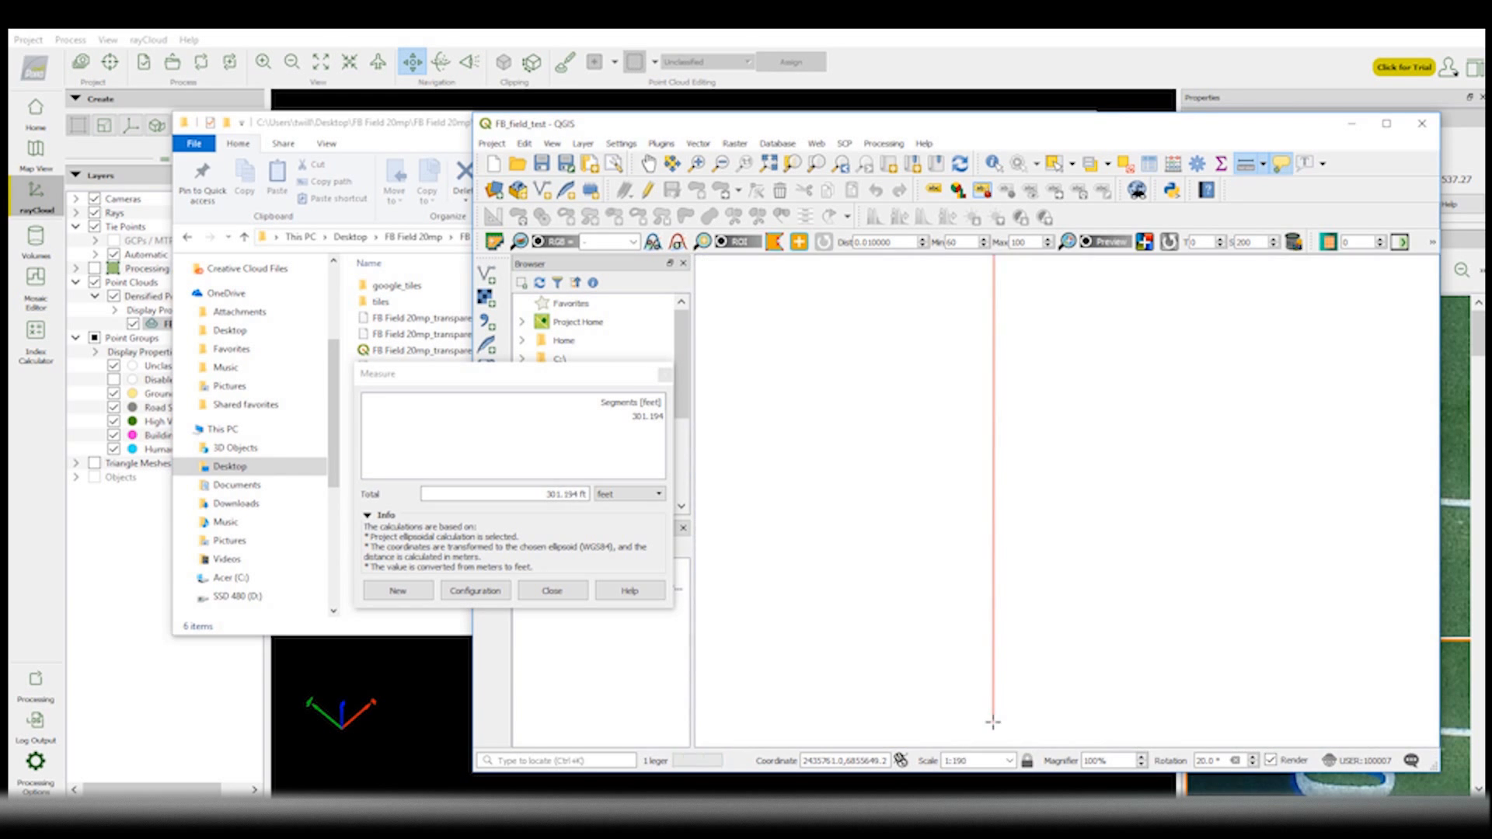
click(993, 719)
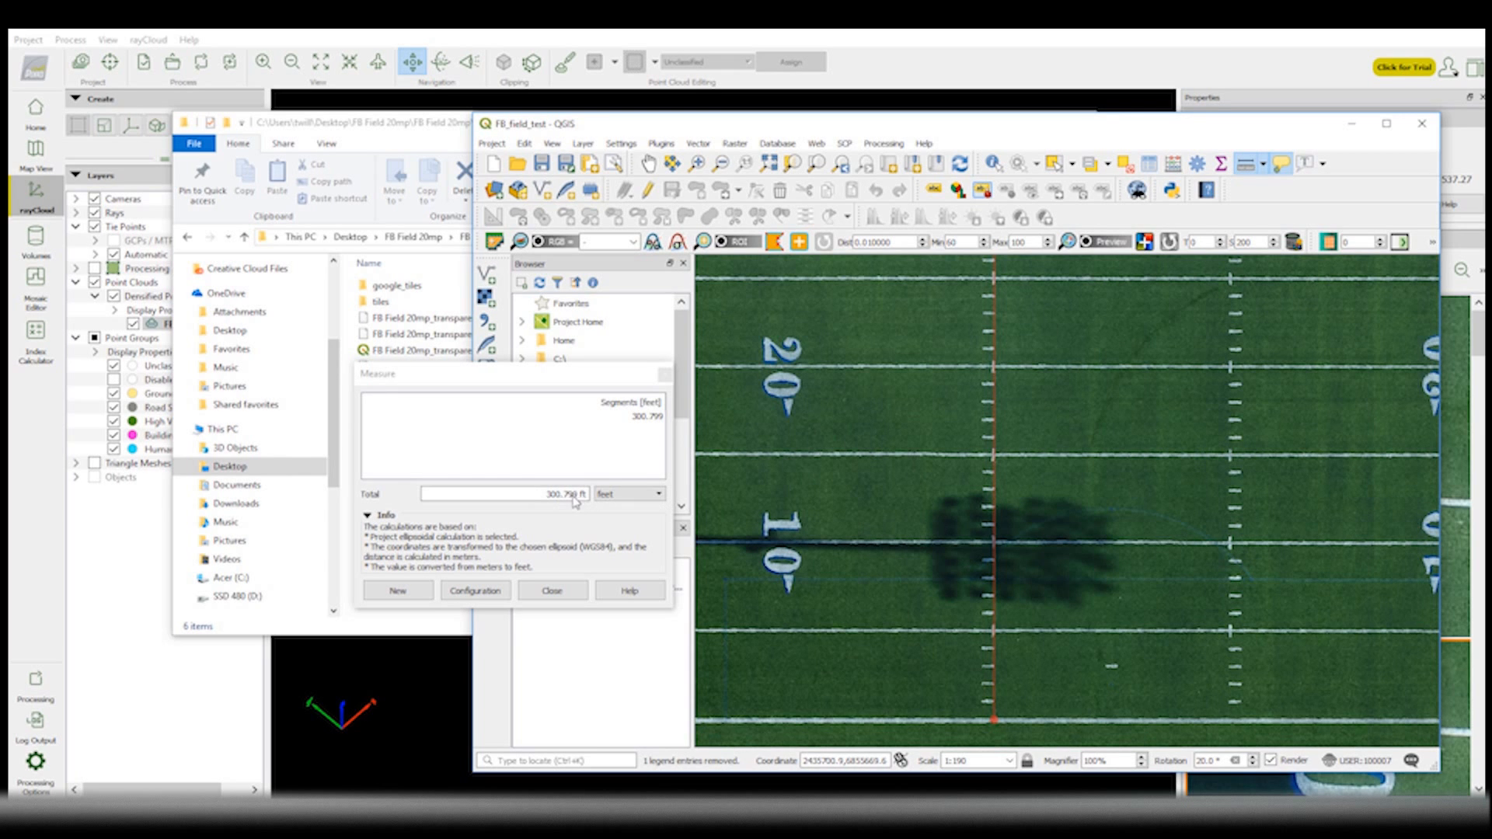
Convert the measurement to meters (91.684 m) and yards (100.266 yd), then close the results
click(618, 494)
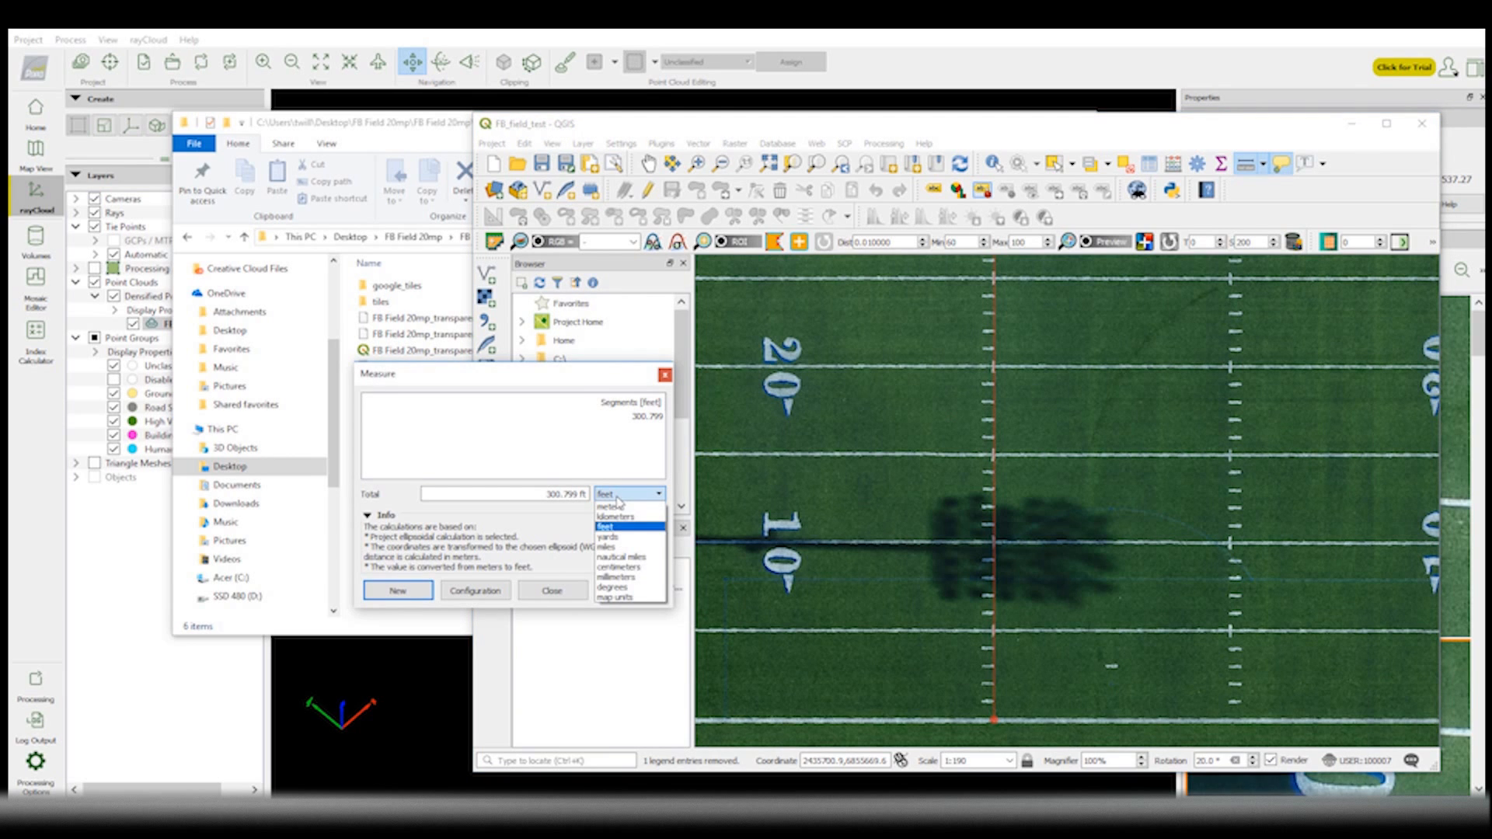
click(614, 506)
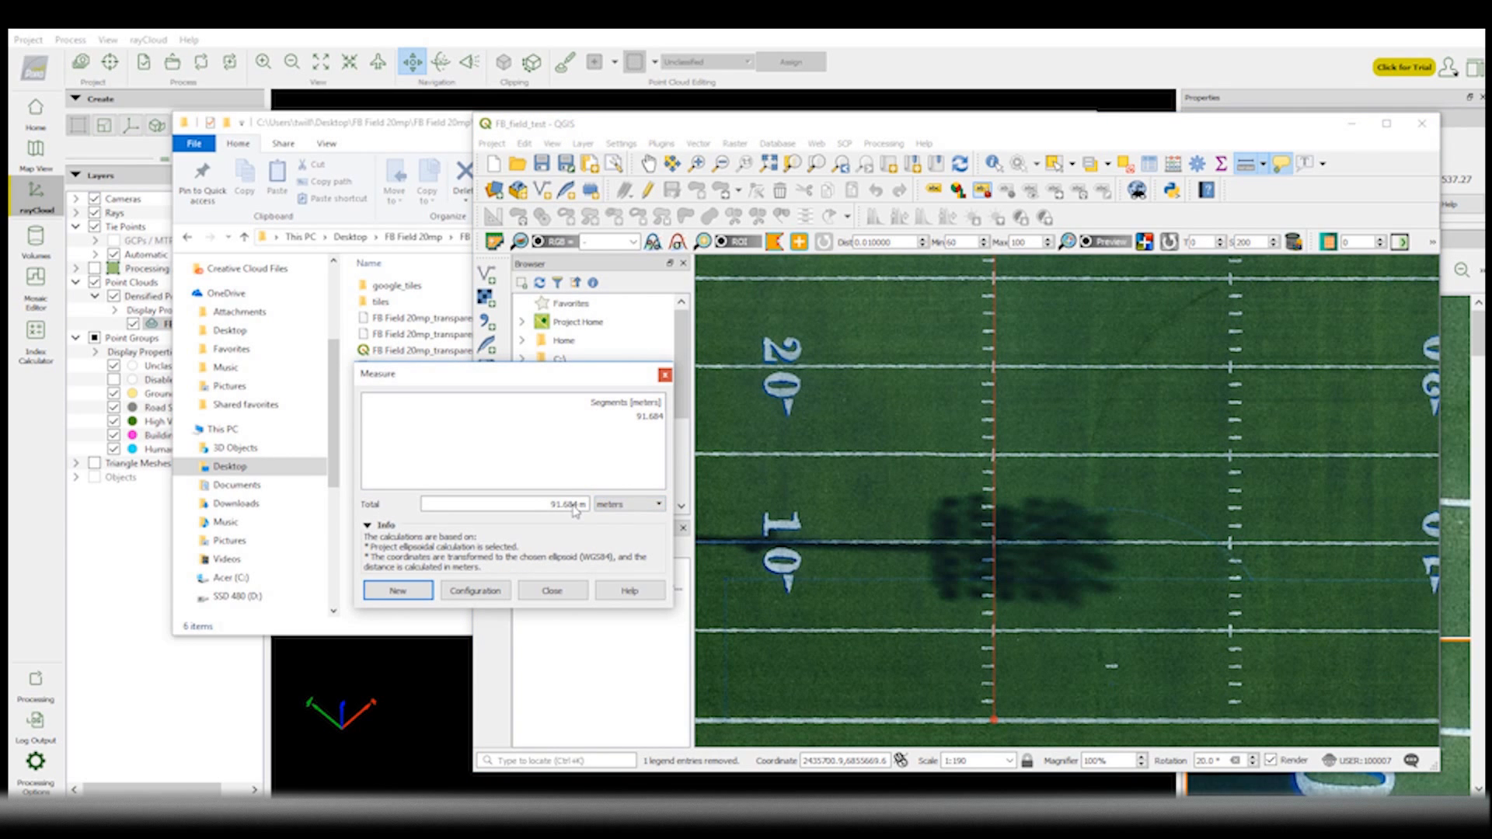
click(630, 503)
click(612, 547)
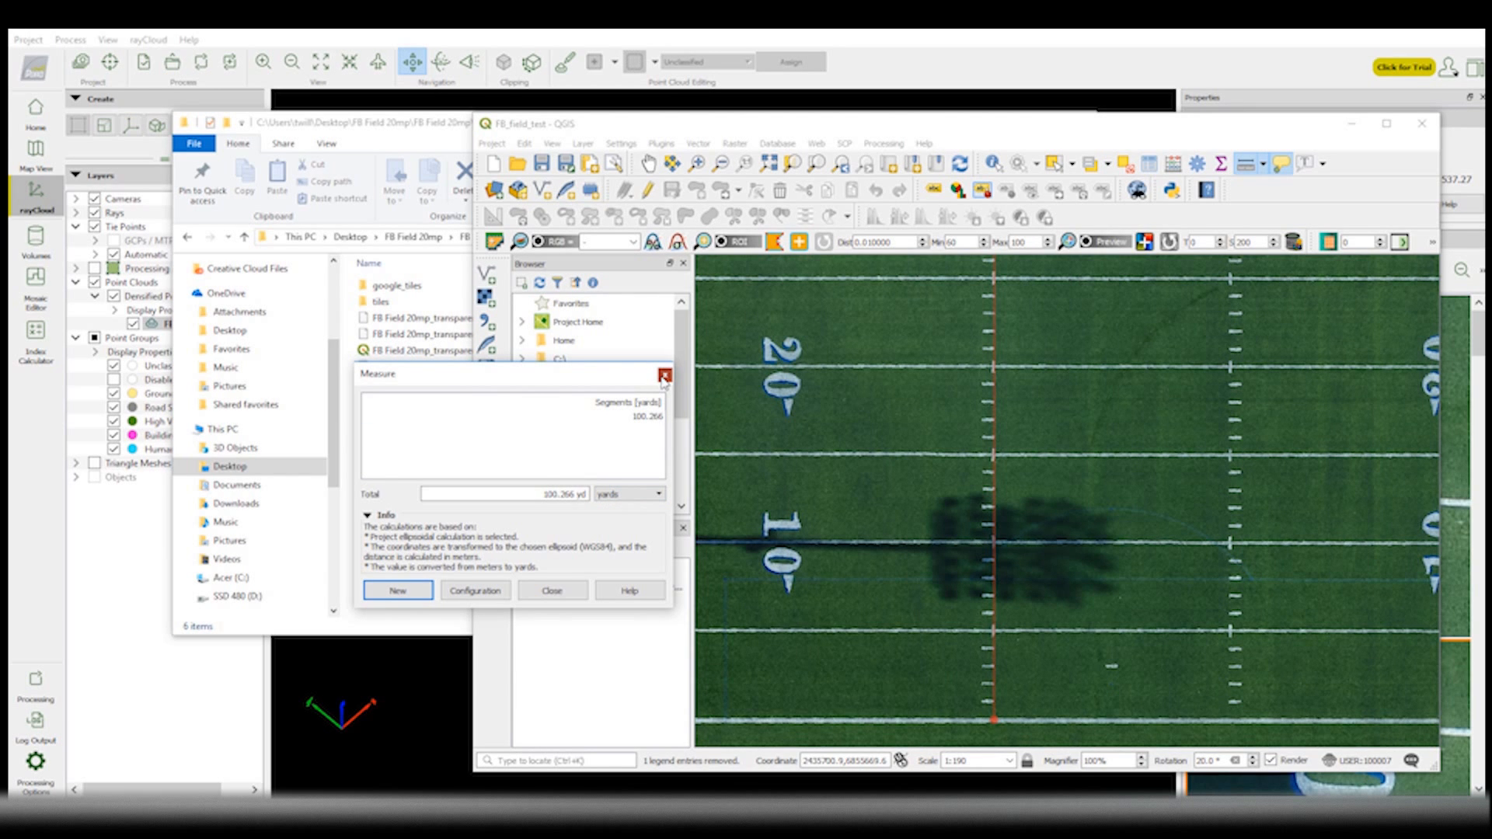
click(666, 379)
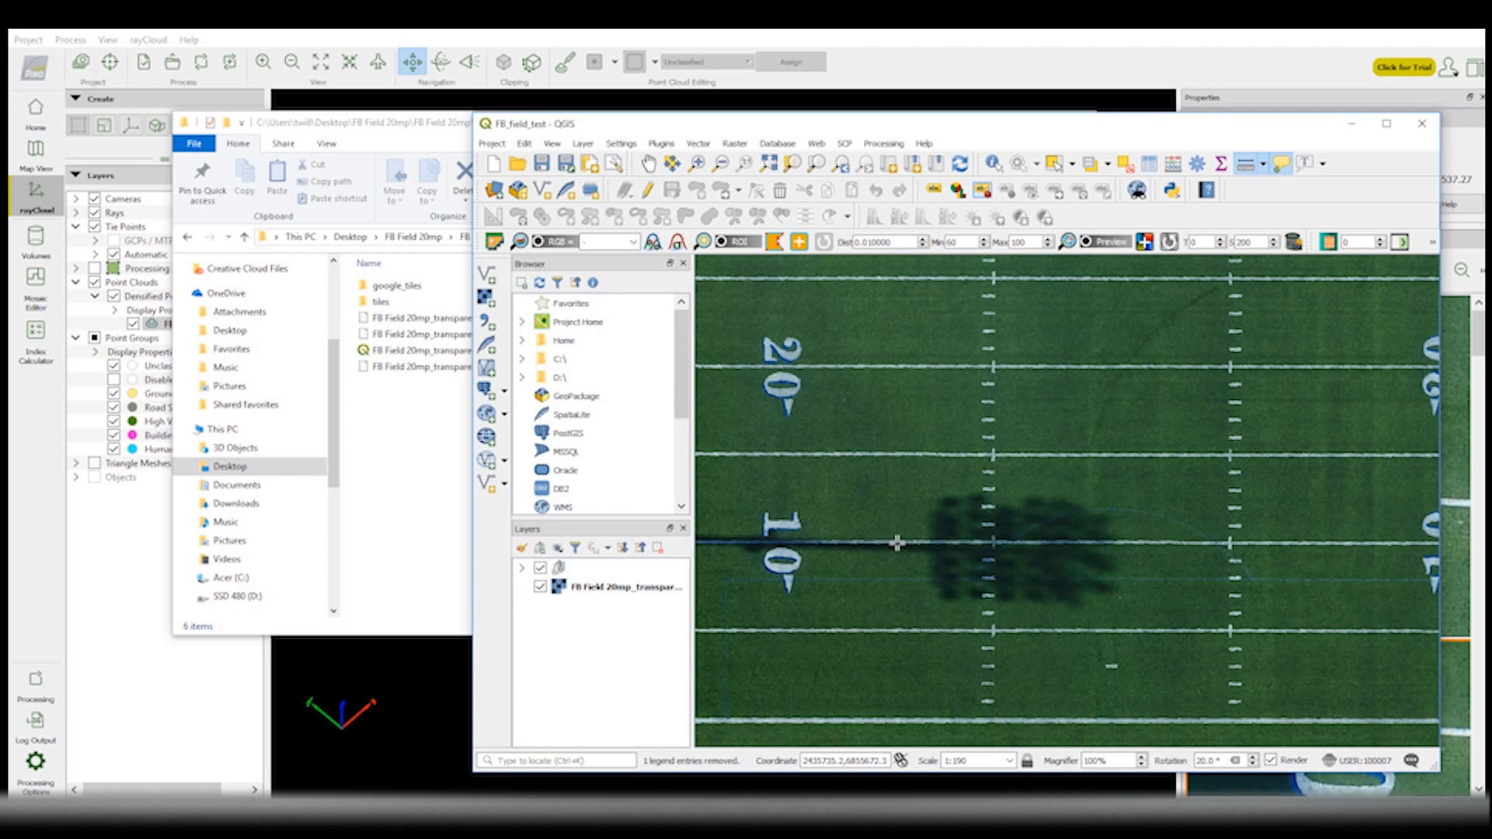
scroll(898, 545, down, 1)
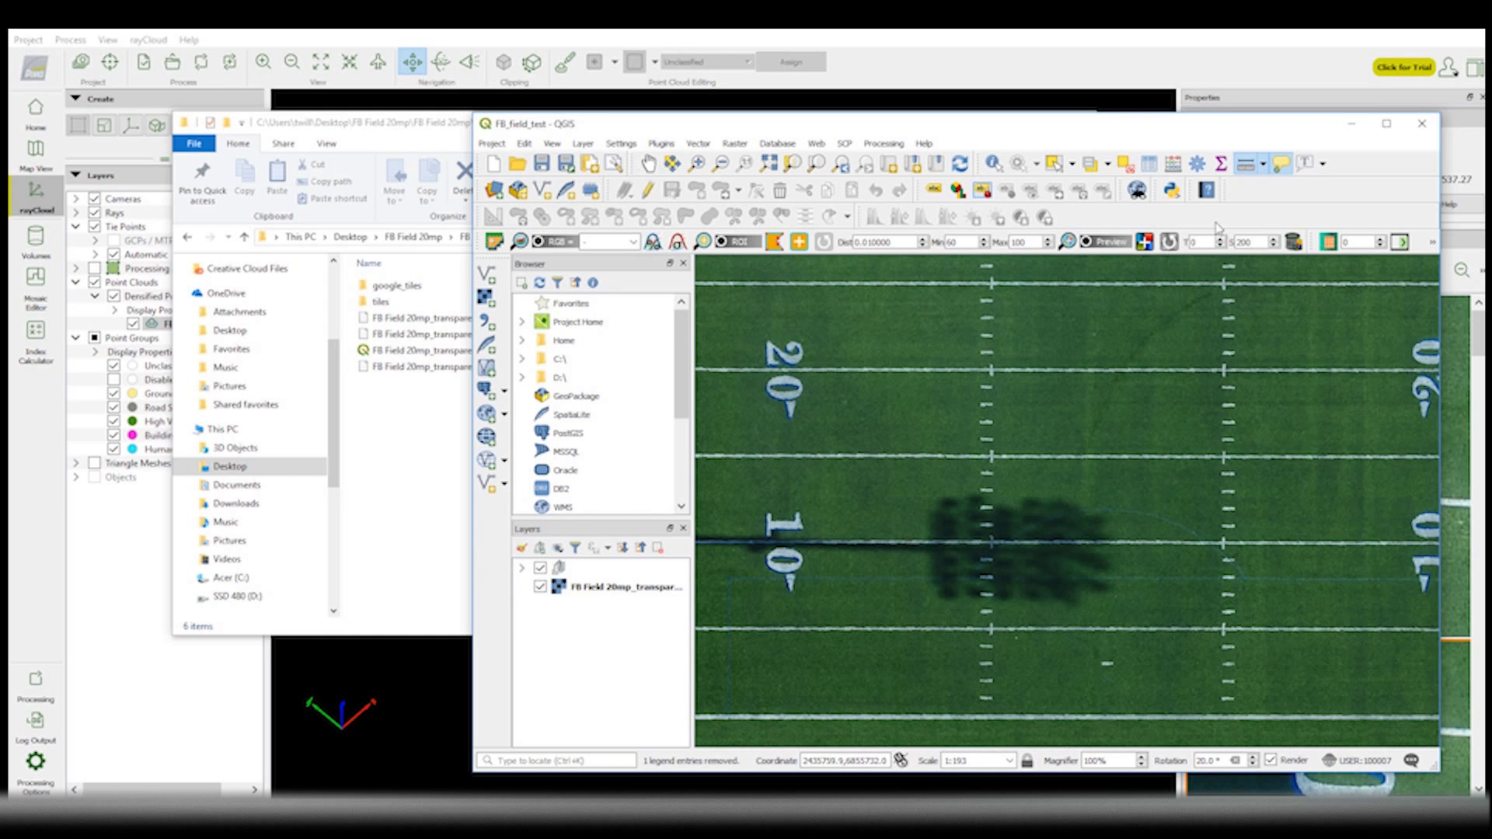
Minimize QGIS and close the 2_mosaic folder to reveal the Agisoft PhotoScan project
click(1354, 126)
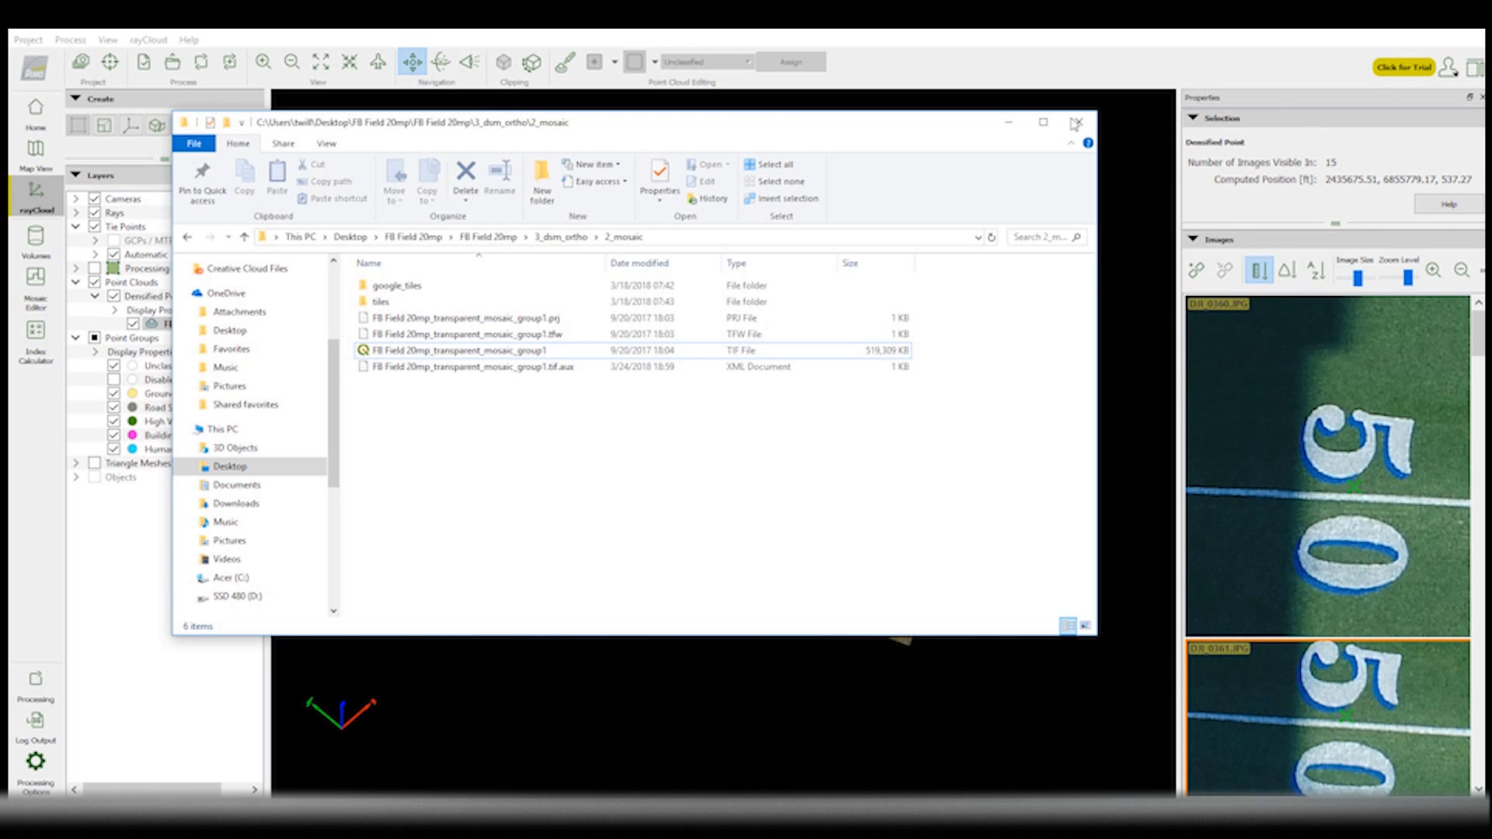
click(1075, 122)
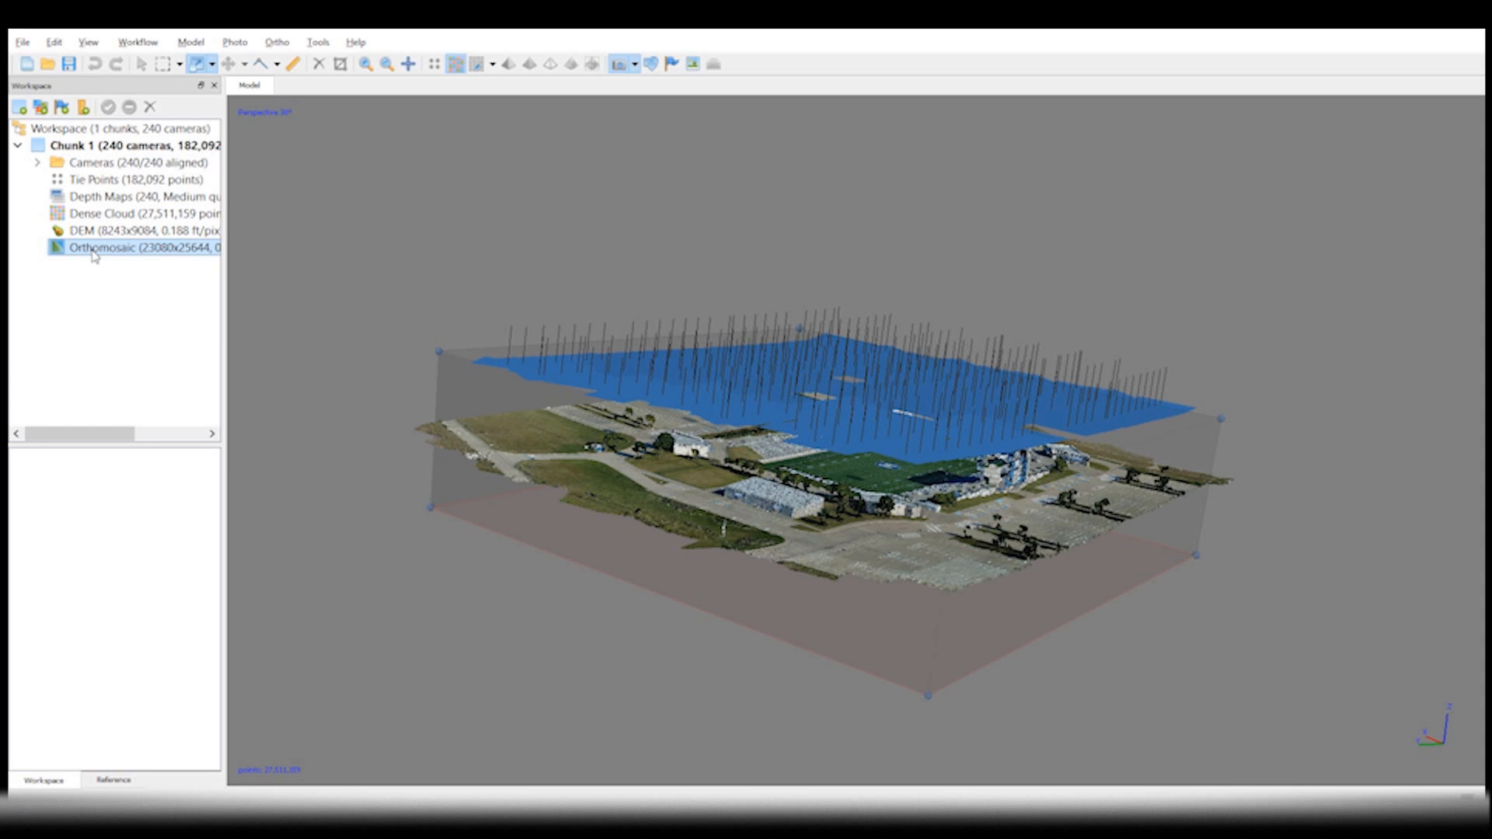
Export the orthomosaic as a TIFF image with description 'FB Field 20mp_Agisoft'
right_click(94, 252)
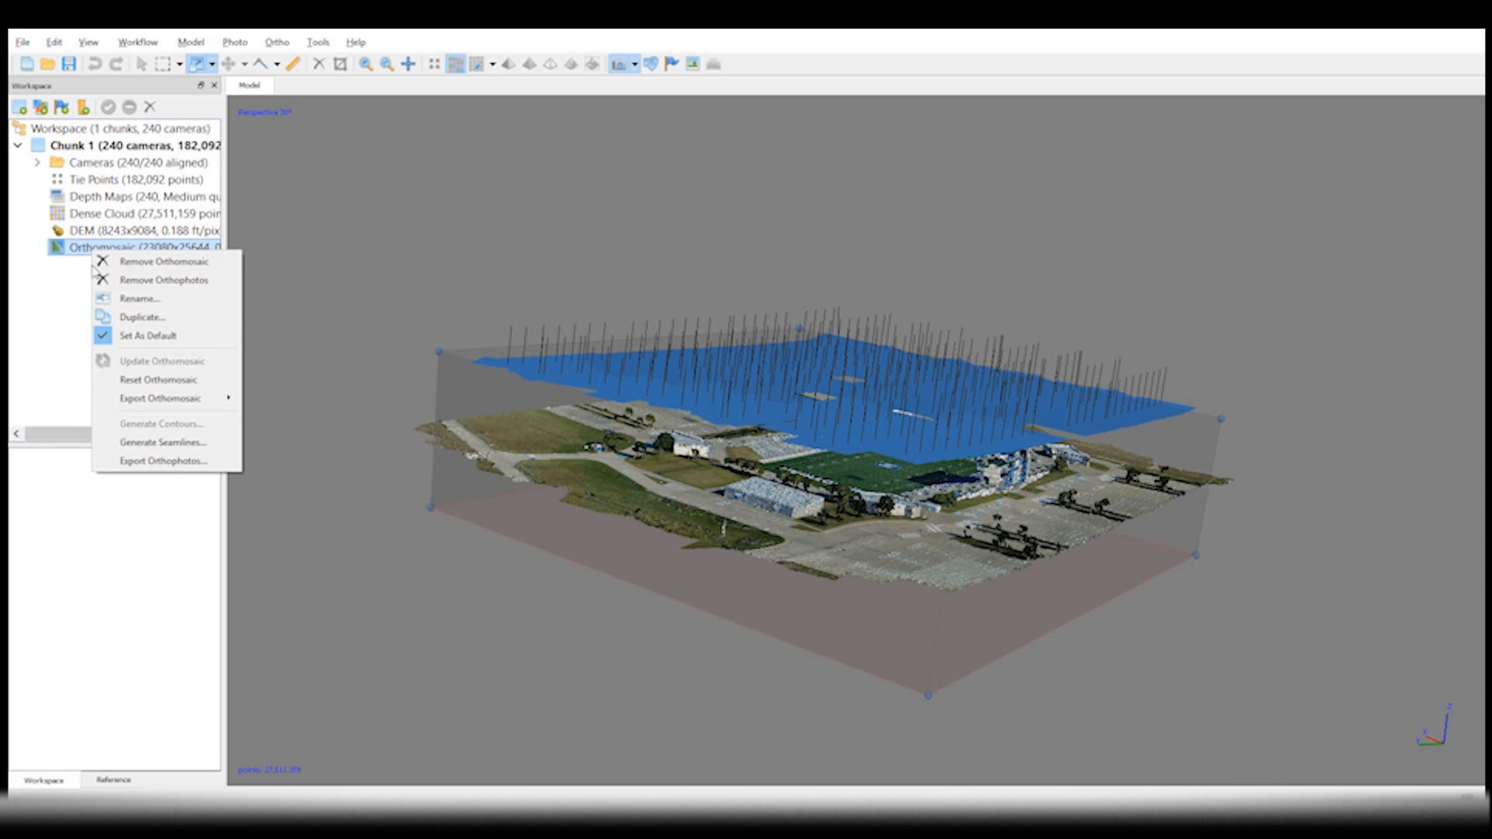
mouse_move(161, 399)
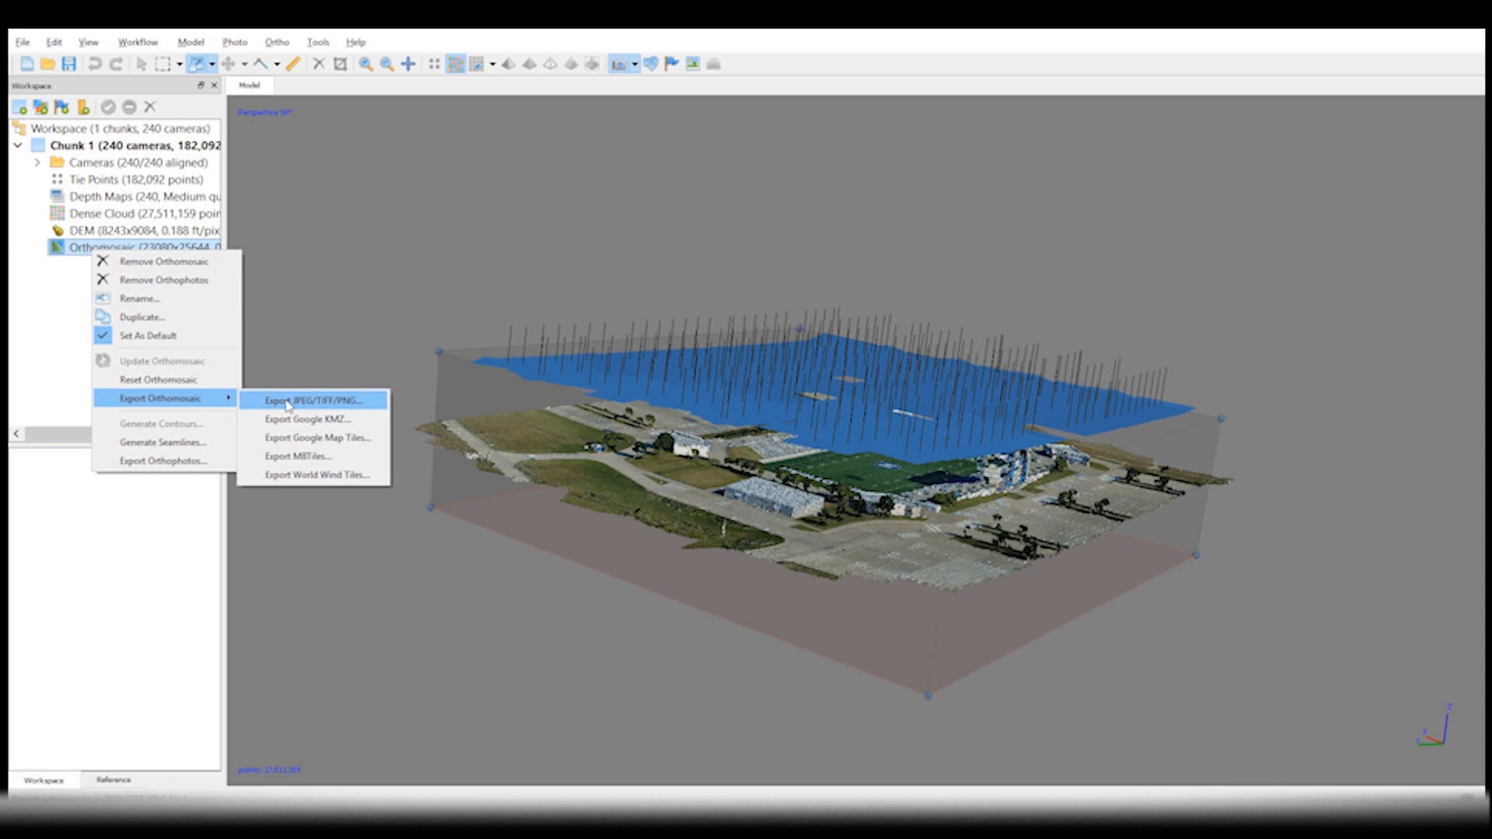
click(288, 401)
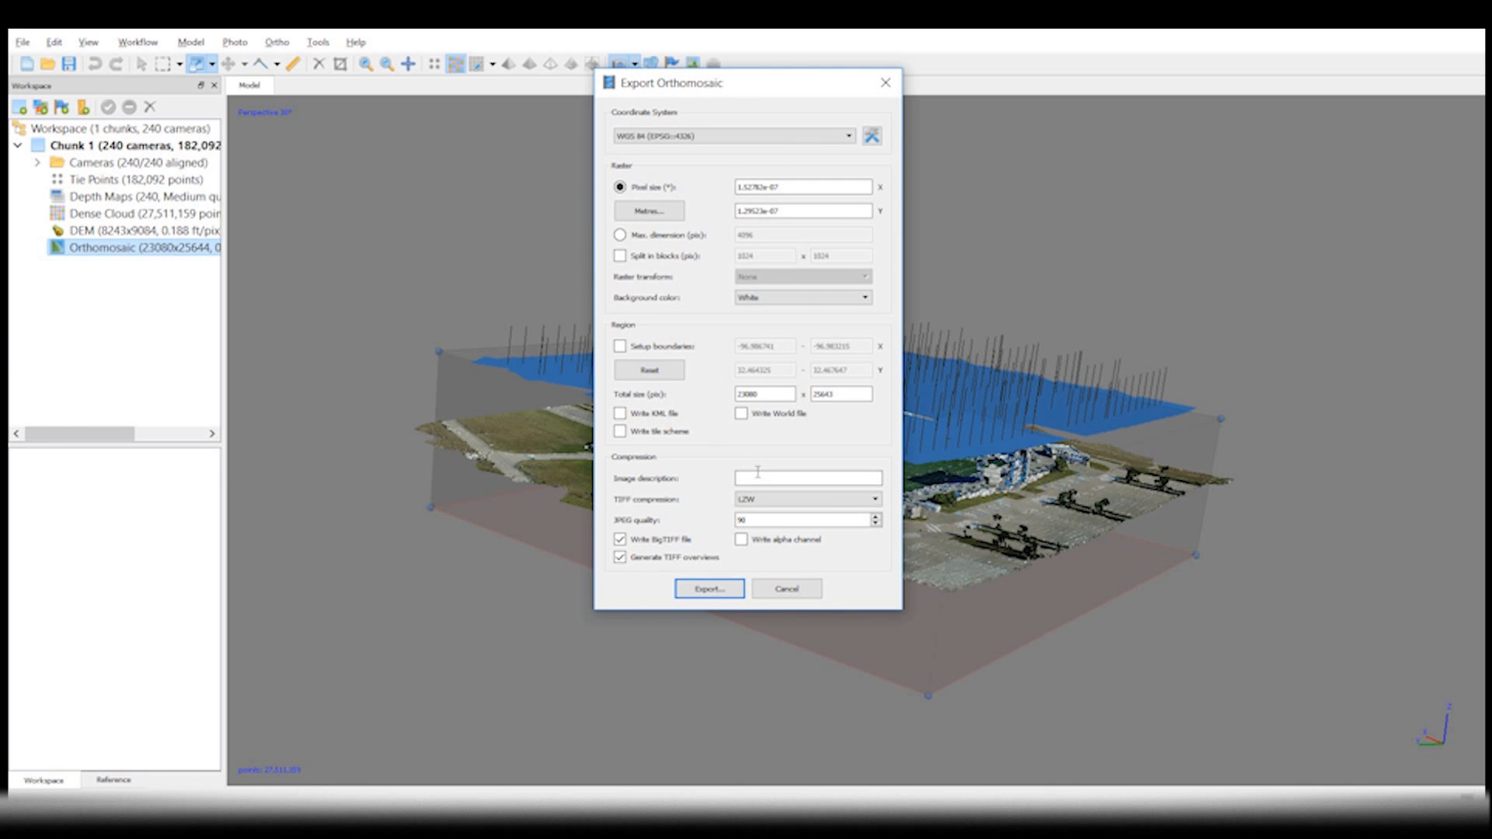
right_click(754, 478)
click(792, 566)
click(709, 588)
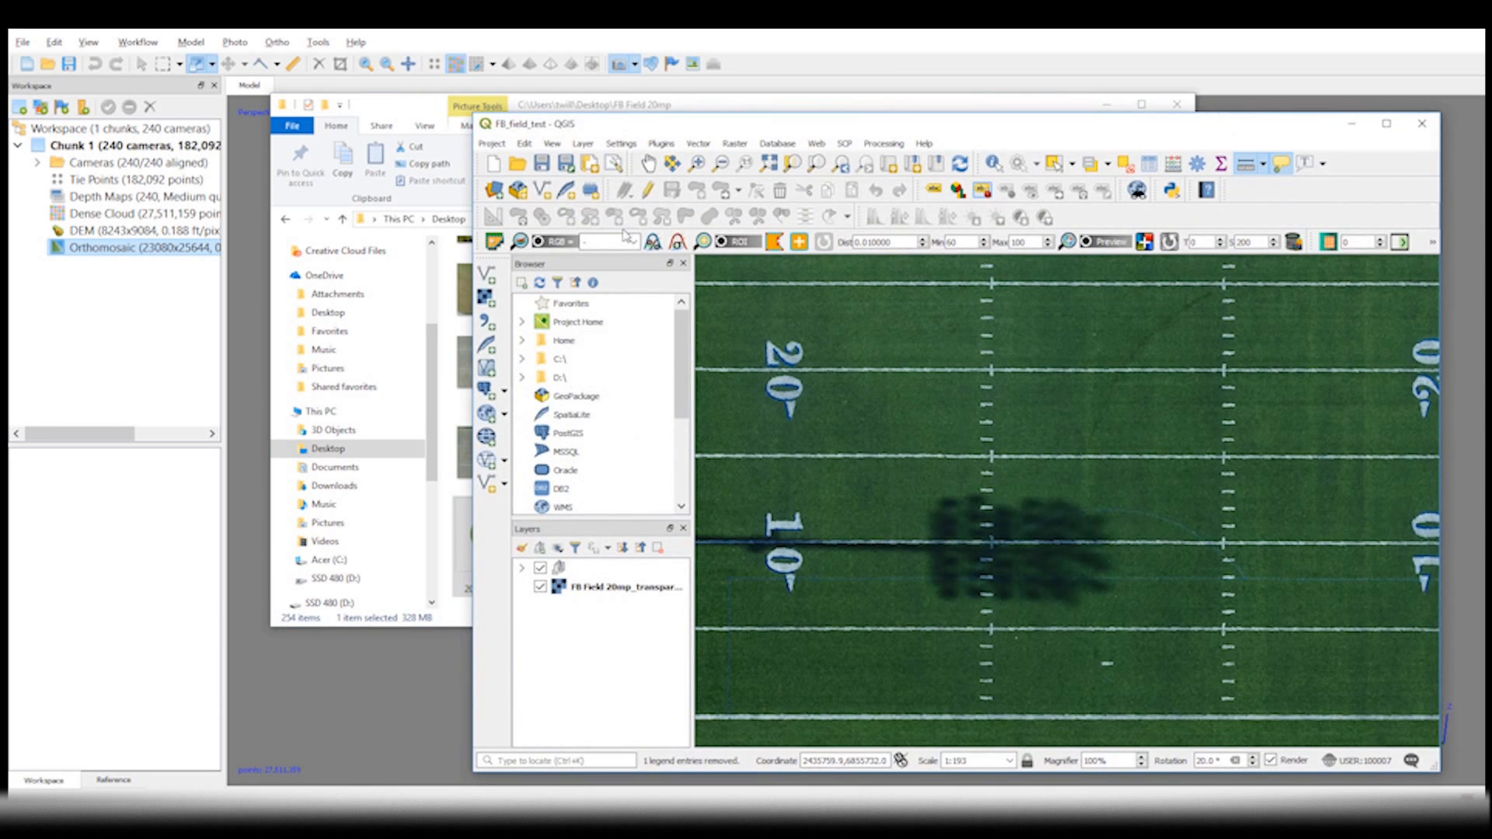
Add the FB Field 20mp_Agisoft TIFF as a layer and measure goal line to goal line, 100.430 yards
mouse_move(492, 536)
mouse_down()
mouse_move(588, 548)
mouse_move(596, 583)
mouse_up()
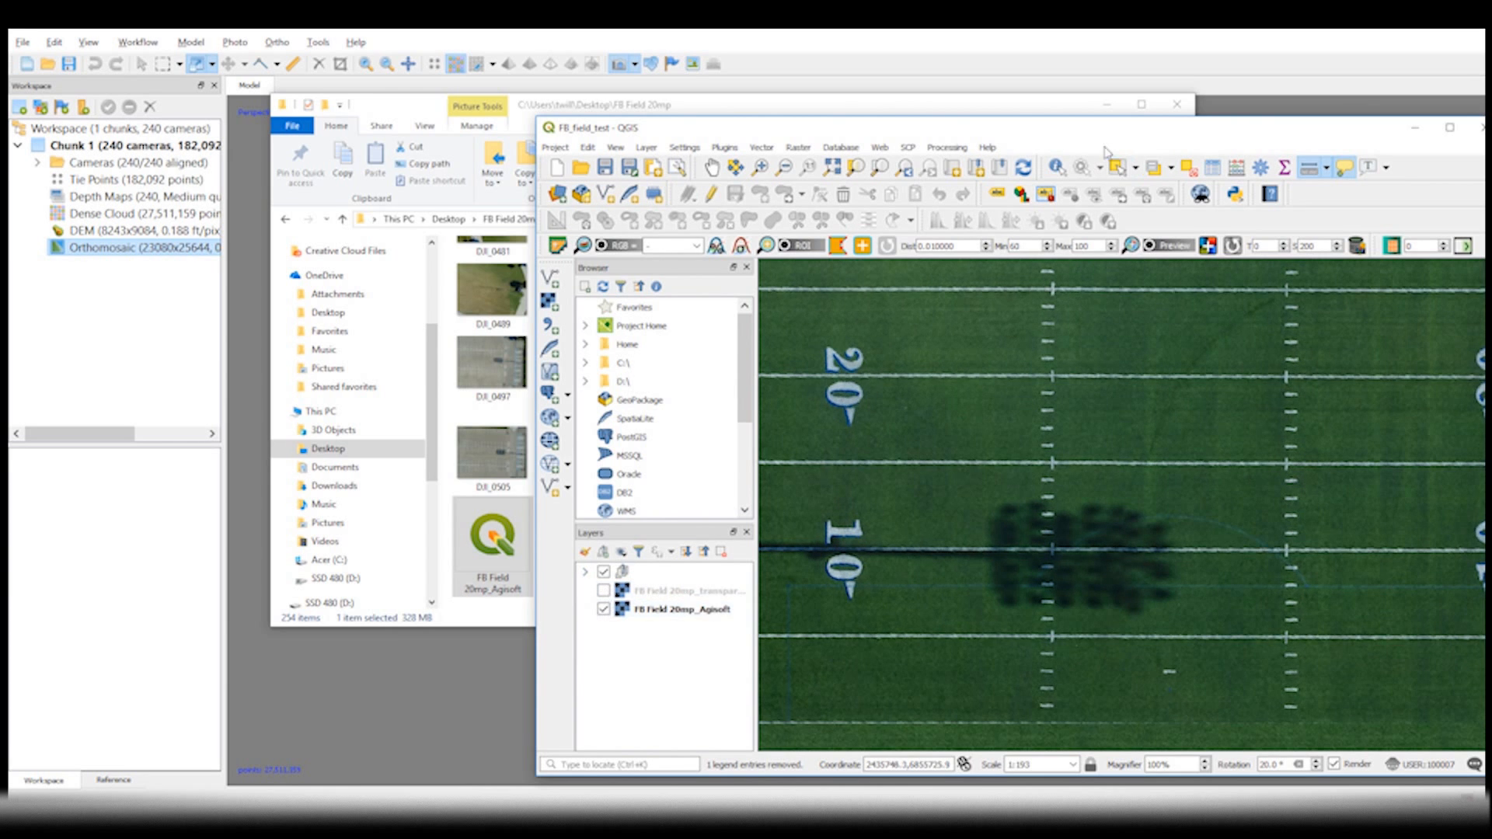
scroll(862, 292, up, 5)
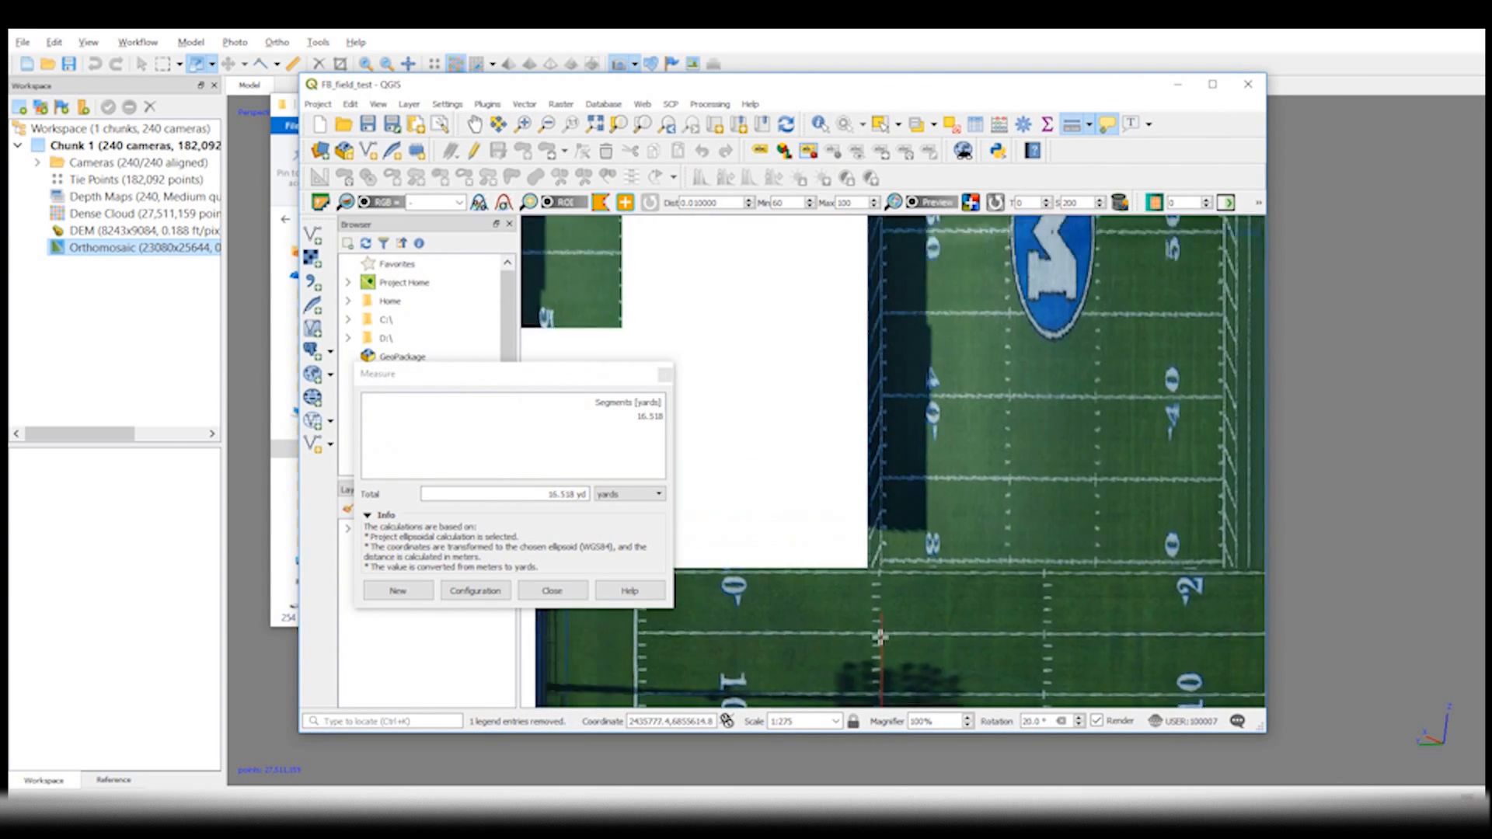
scroll(862, 245, up, 3)
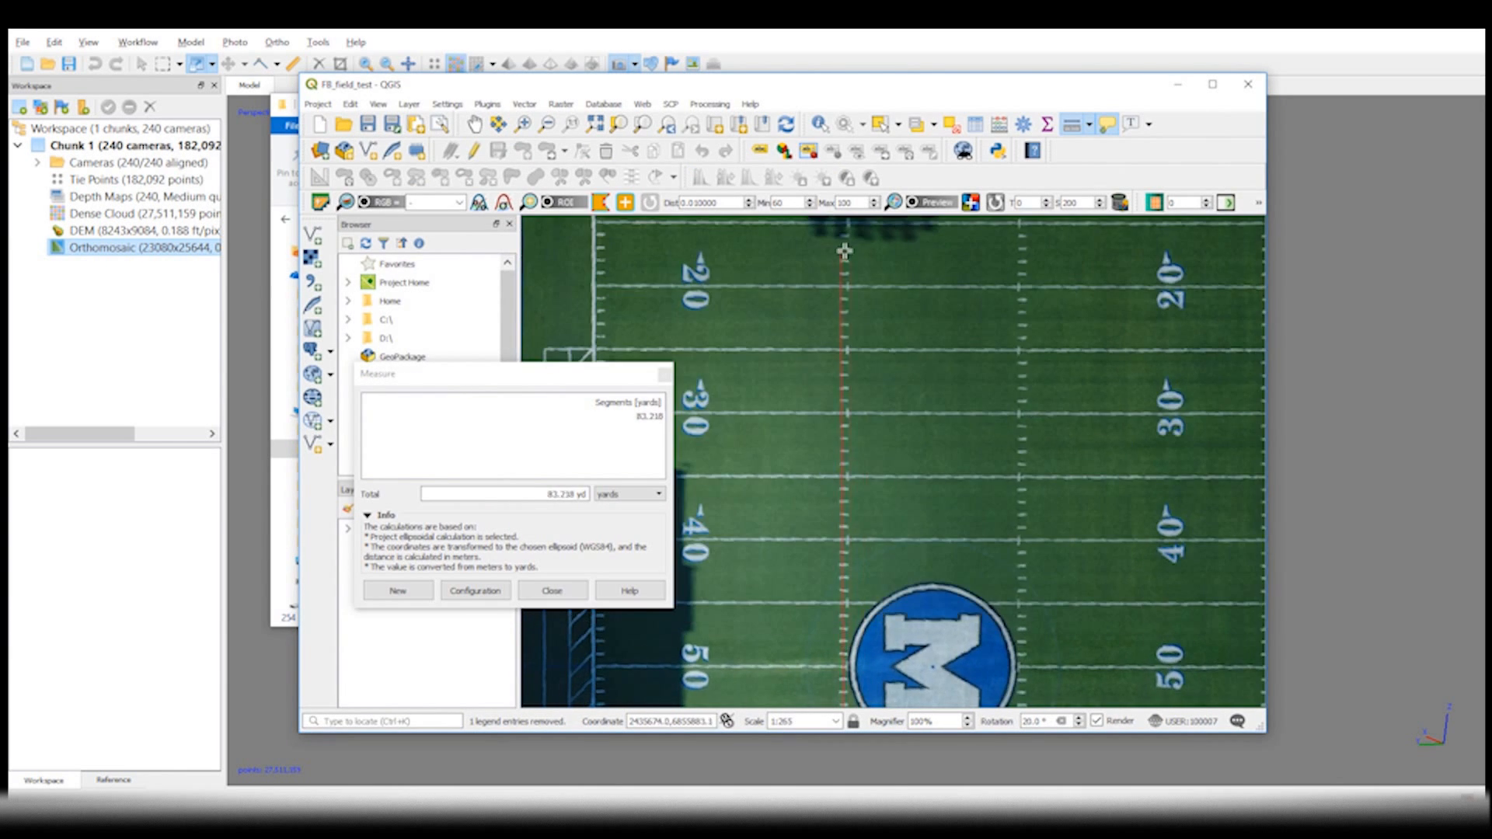
scroll(846, 250, up, 3)
scroll(848, 449, up, 2)
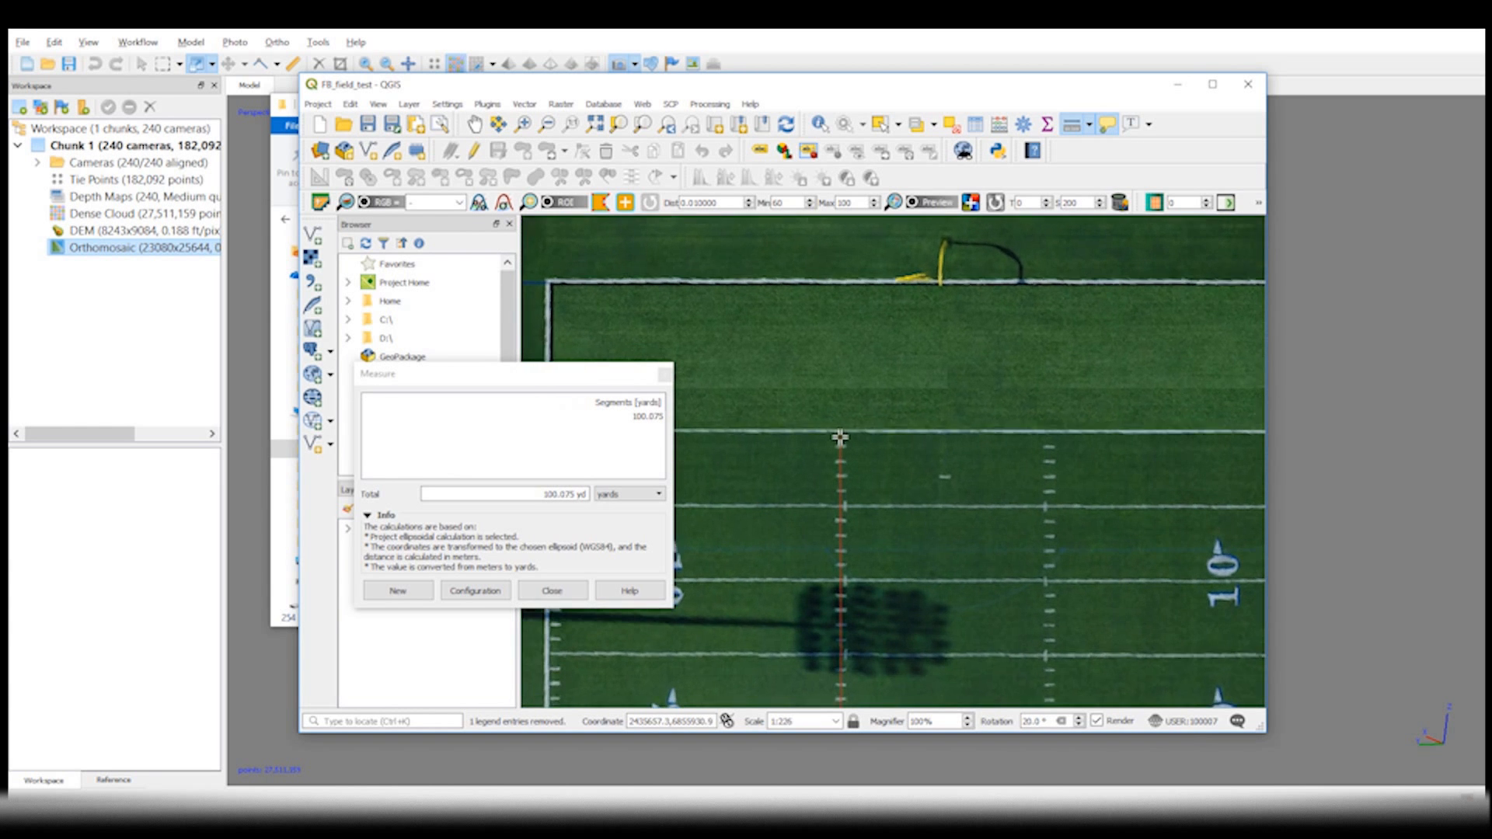
click(845, 433)
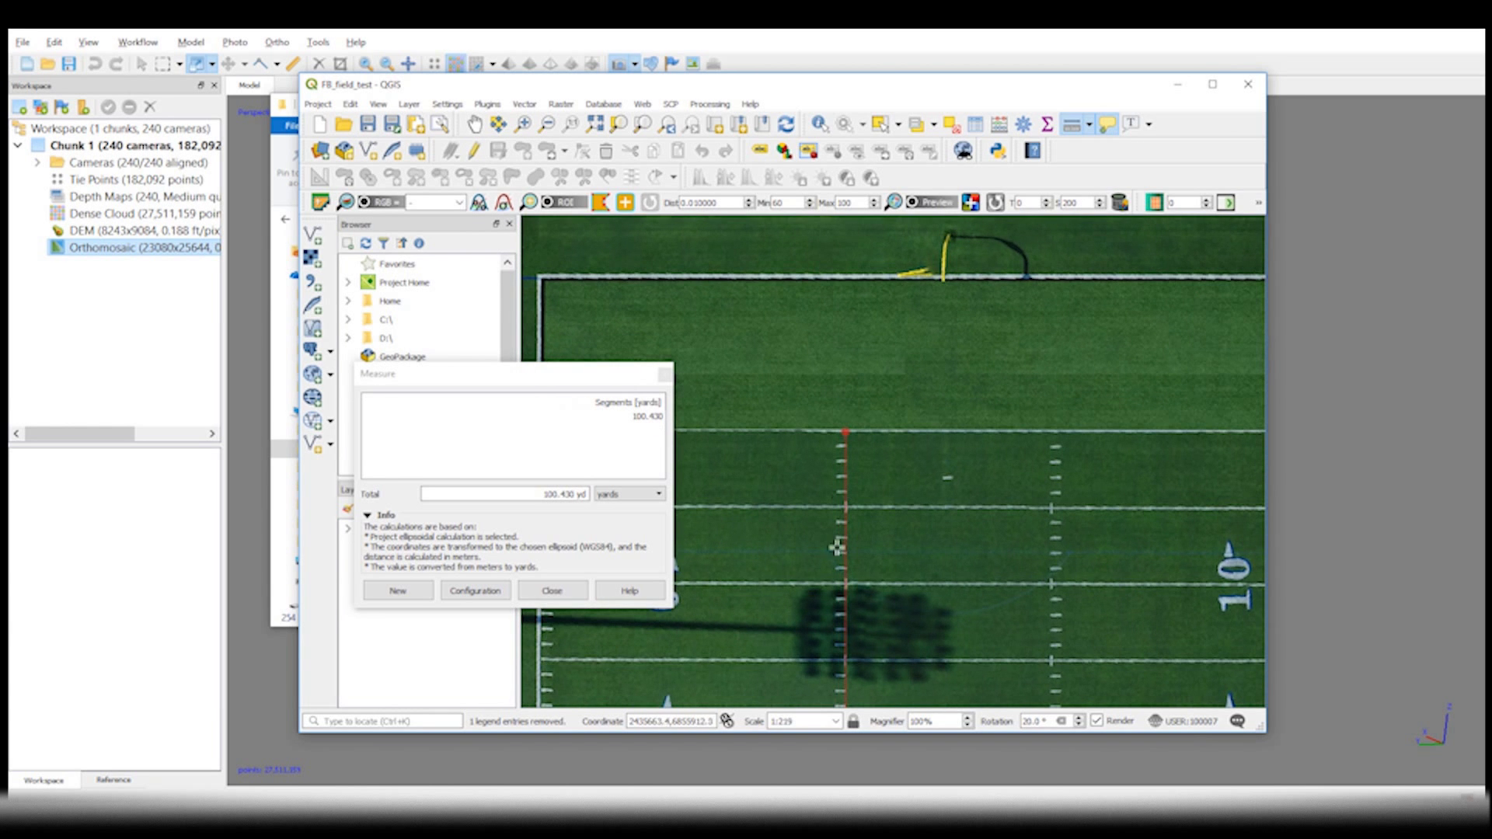
Convert the Agisoft measurement to feet (301.289 ft) and meters (91.833 m), then close it
click(629, 494)
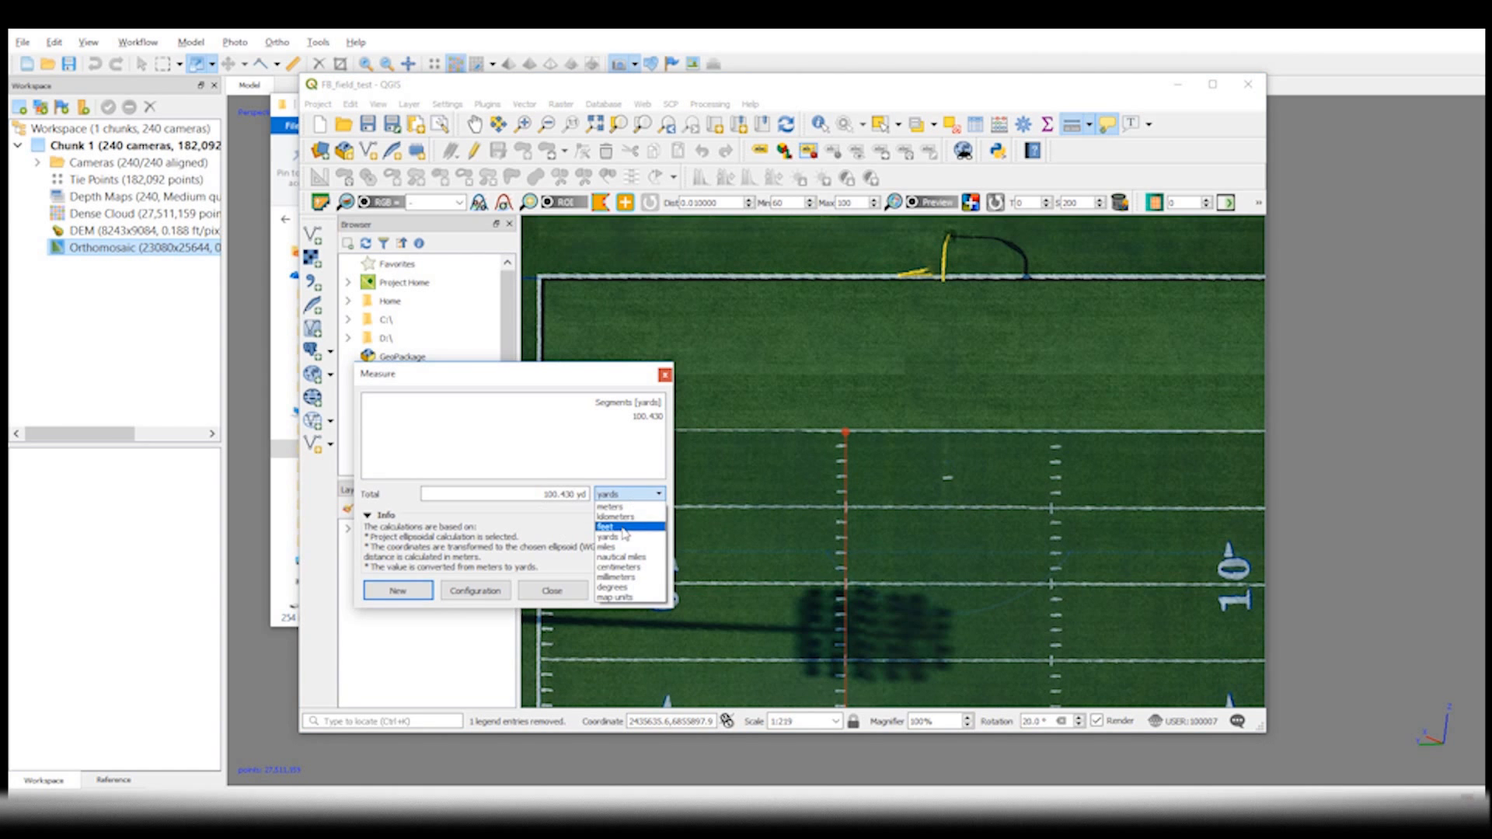
click(626, 531)
click(630, 494)
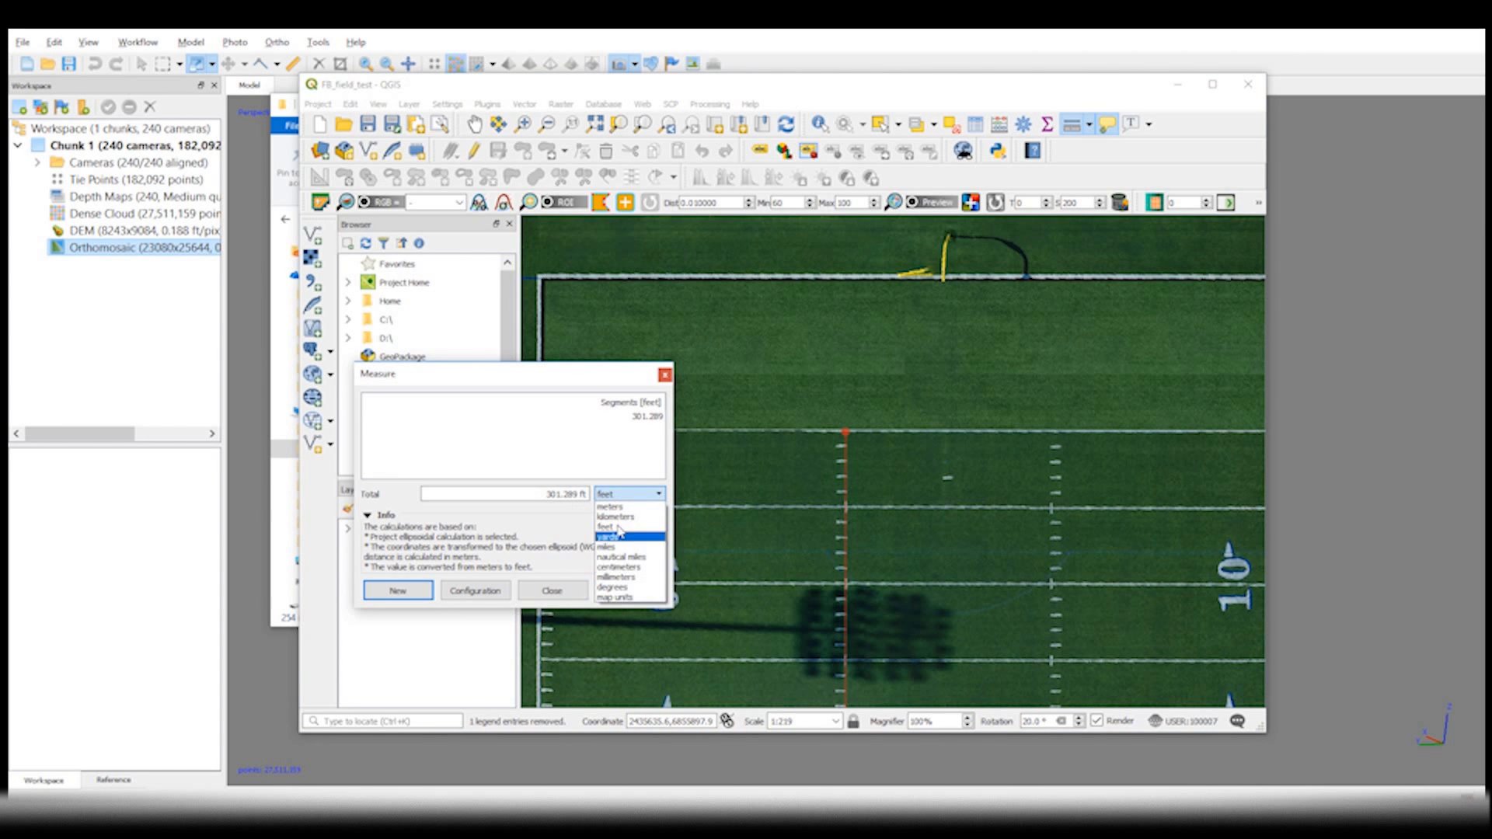
click(615, 505)
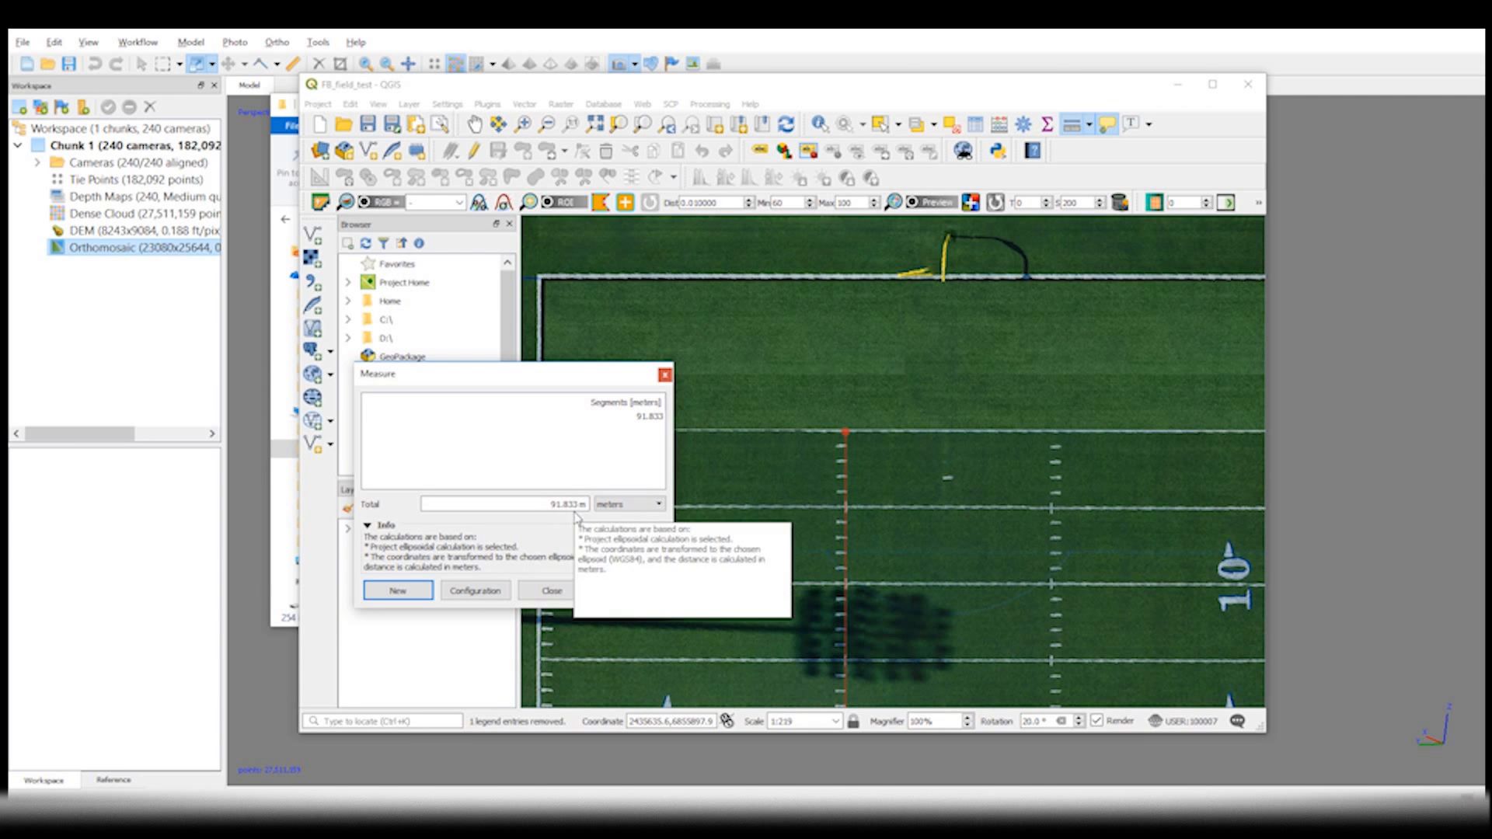
click(664, 375)
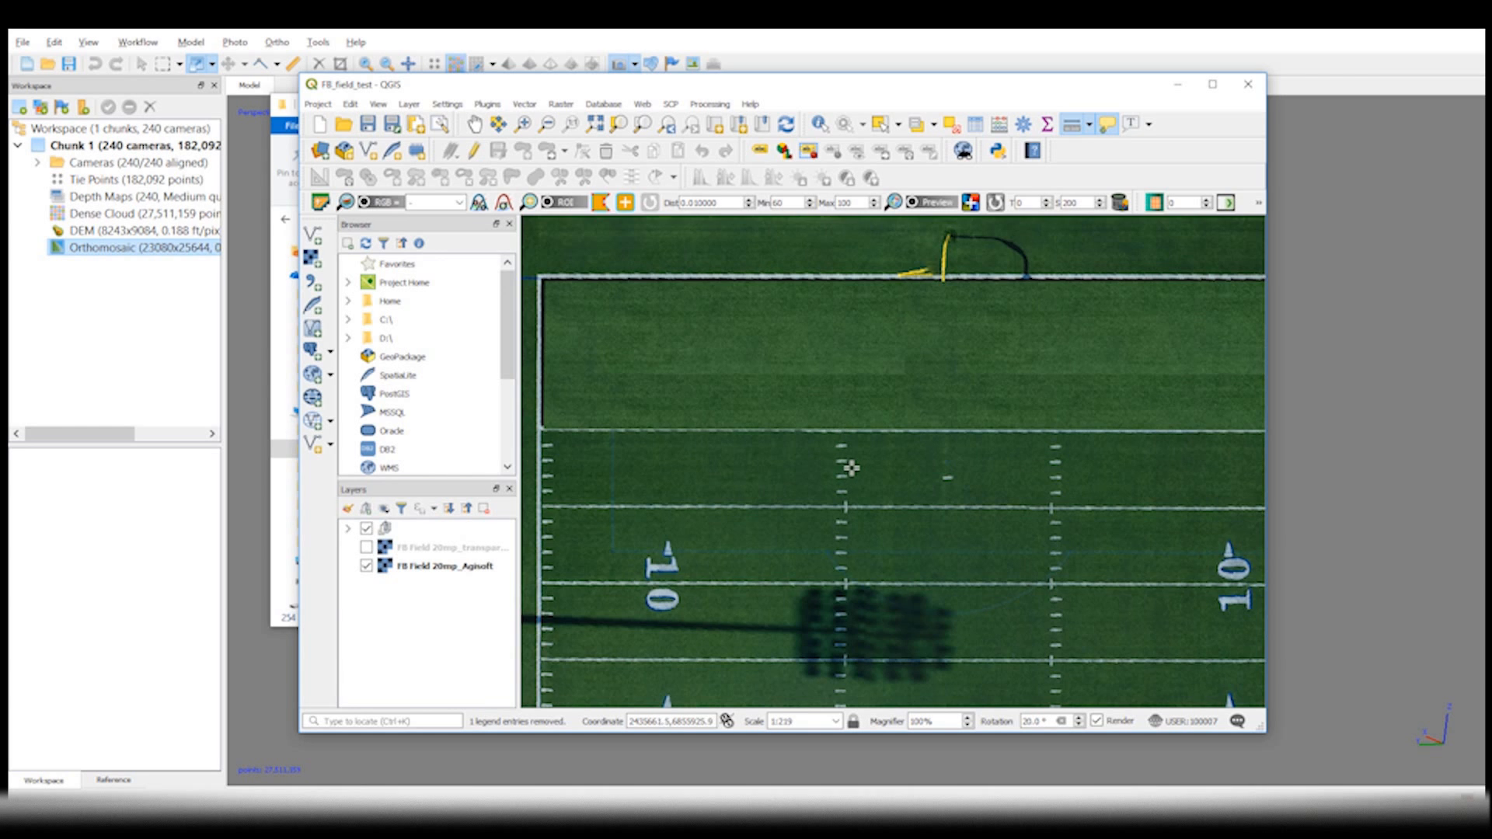
scroll(848, 461, up, 1)
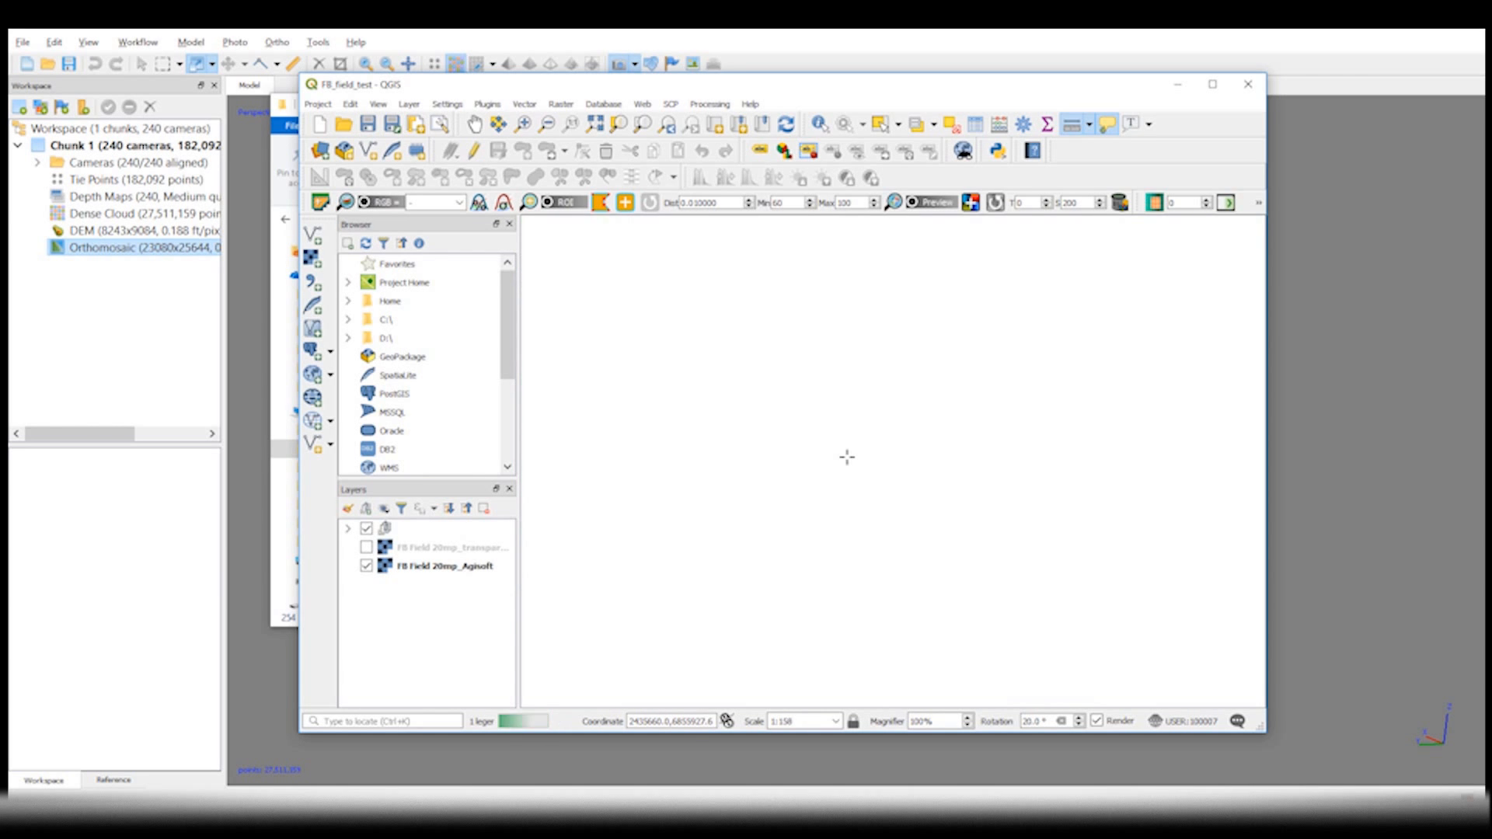